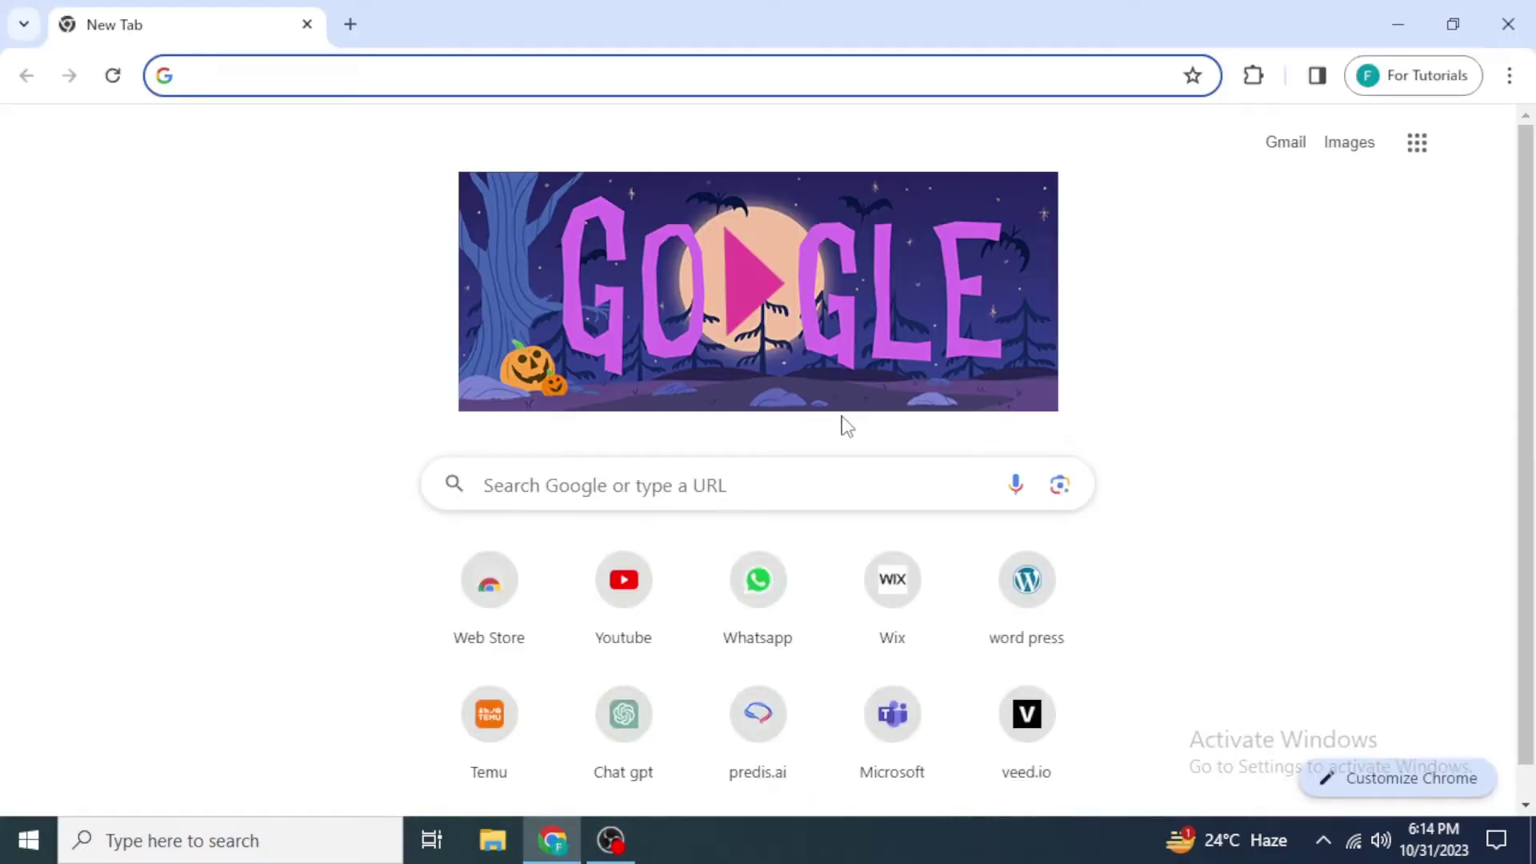
# Search Google for 'welcomer bot discord'
pyautogui.write('e')
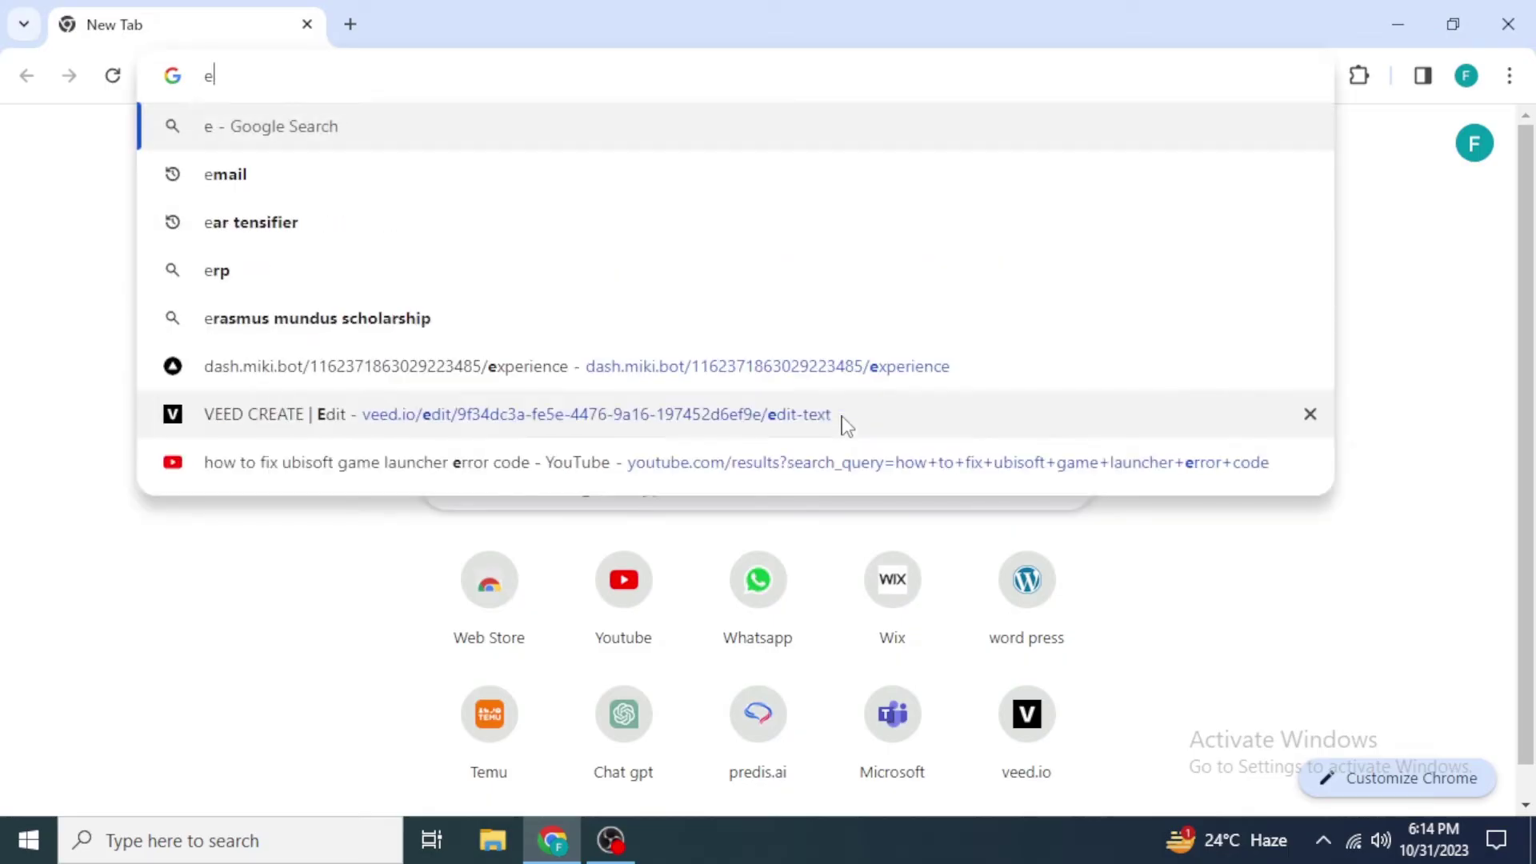
pyautogui.write('lc')
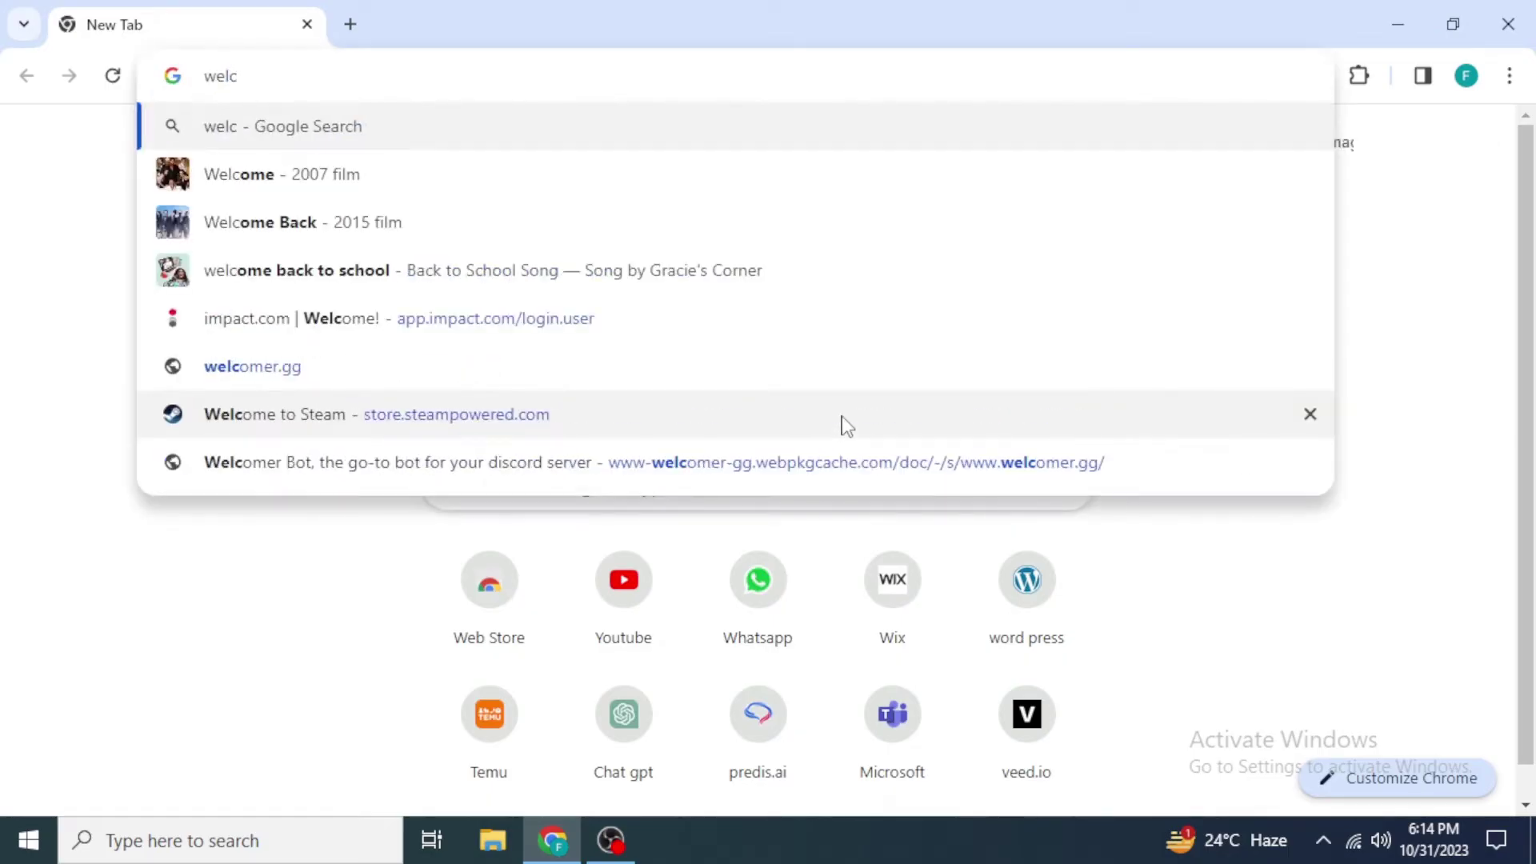
pyautogui.write('omer bot discord')
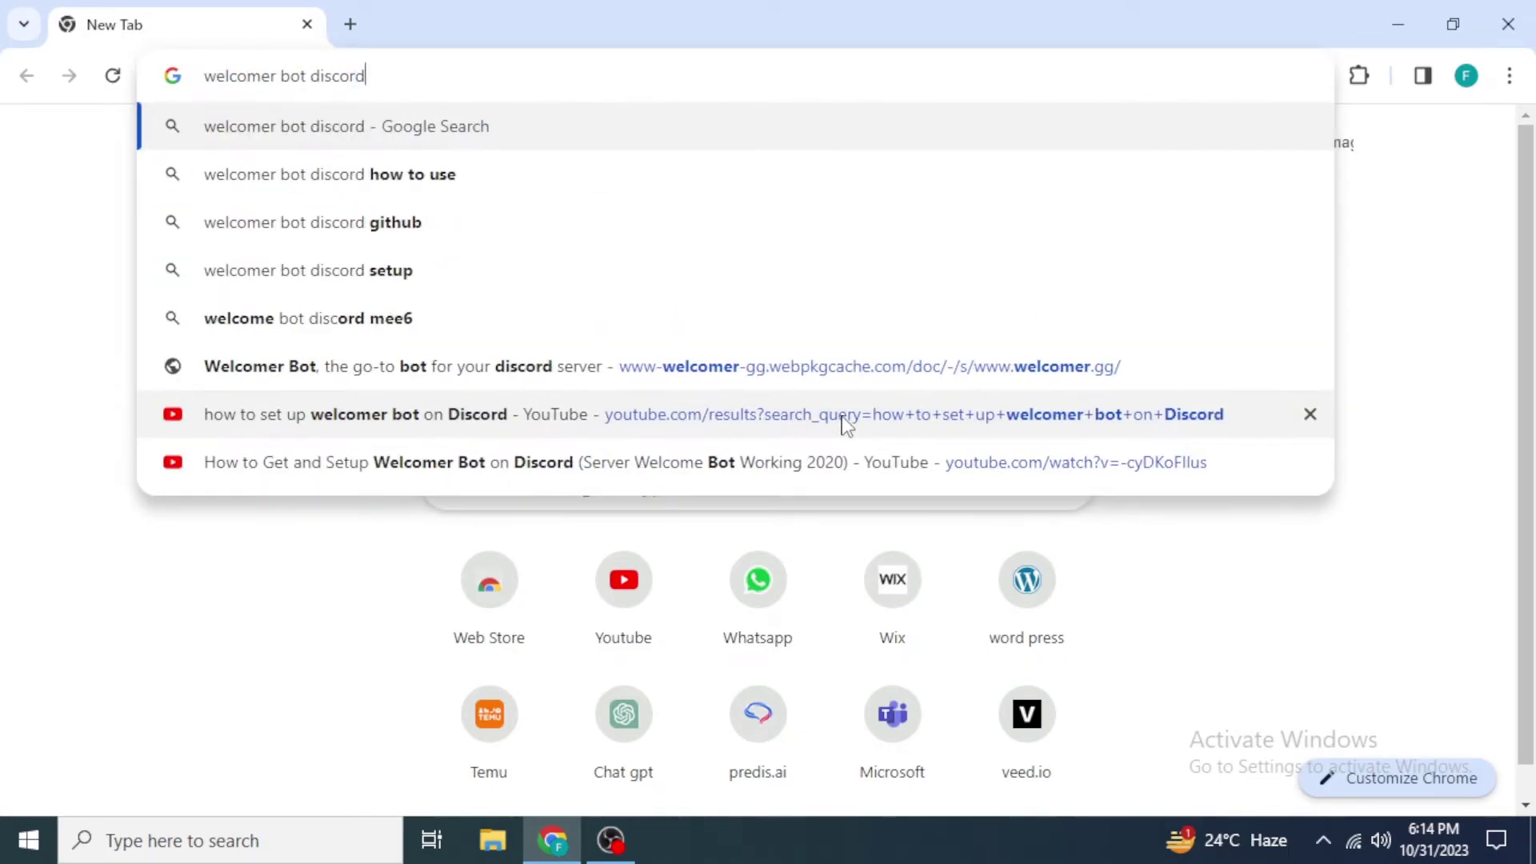
pyautogui.press('Return')
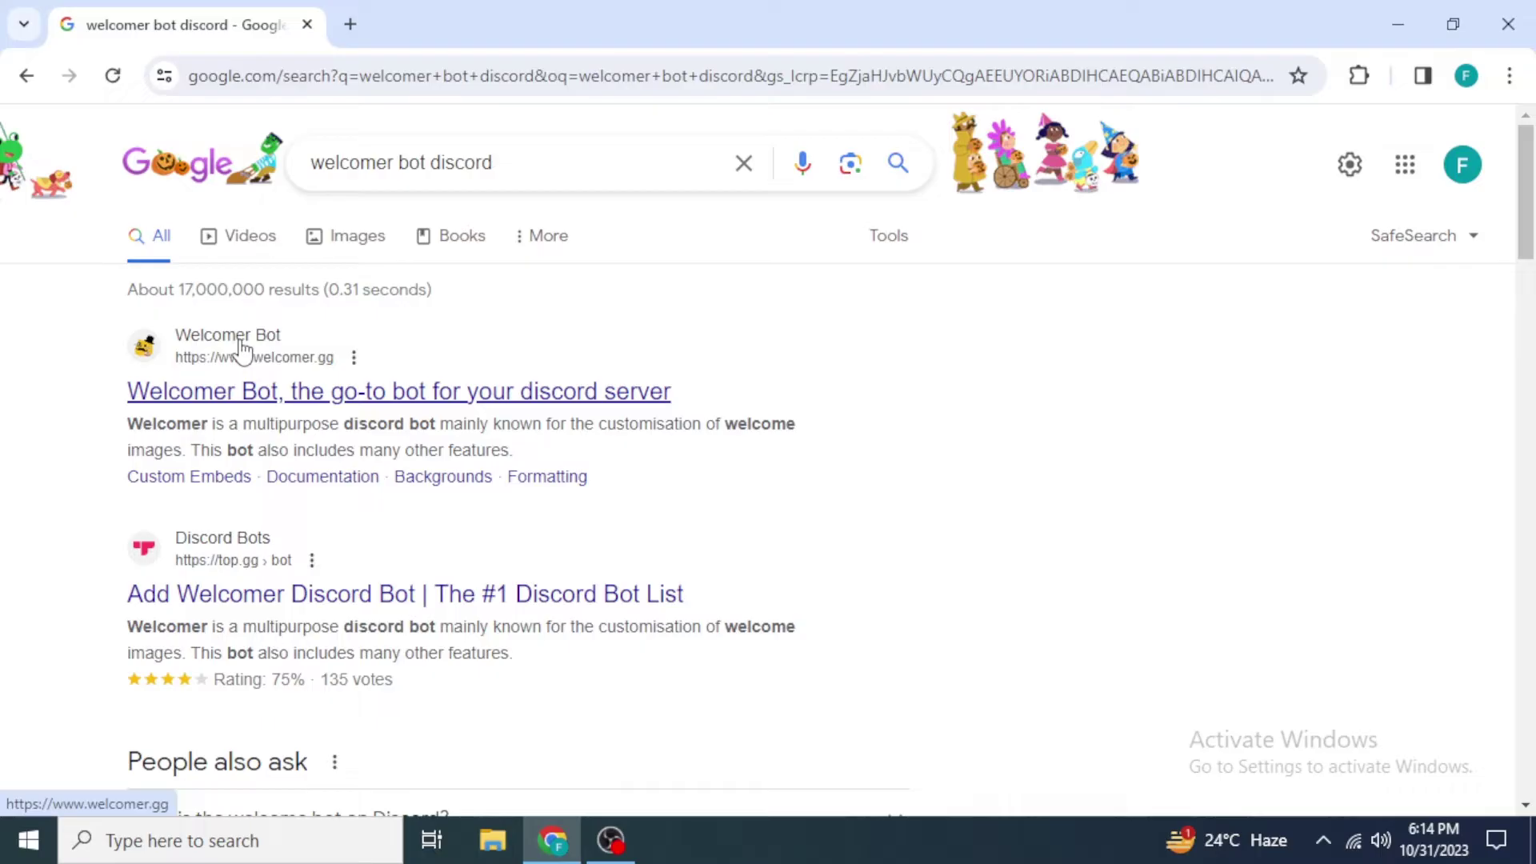
# Go to the welcomer.gg result and choose Invite Welcomer to begin adding the bot
pyautogui.click(271, 391)
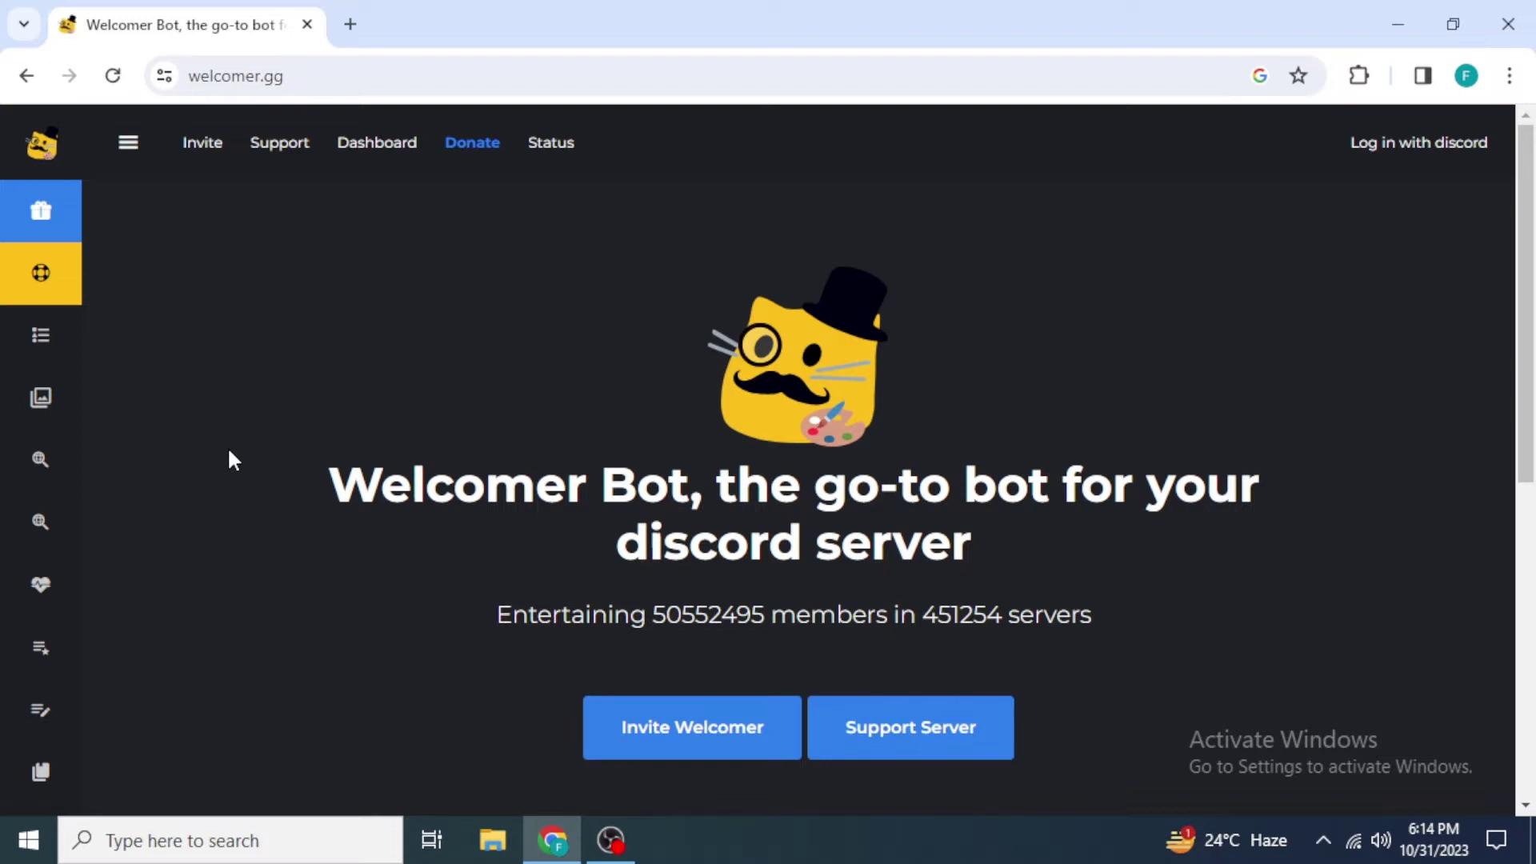
pyautogui.scroll(-1, 227, 445)
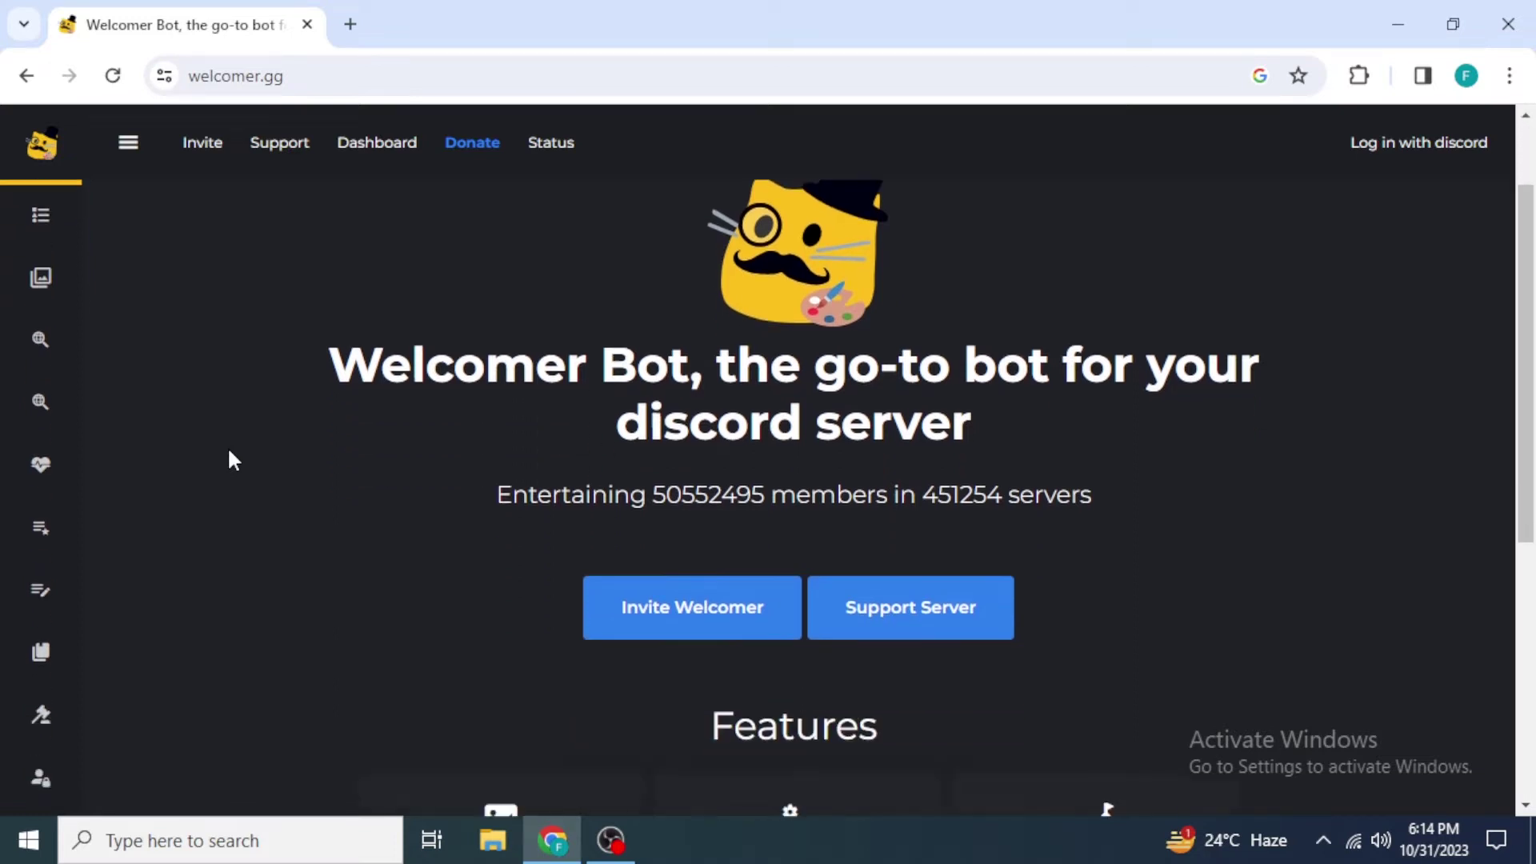
pyautogui.scroll(1, 677, 643)
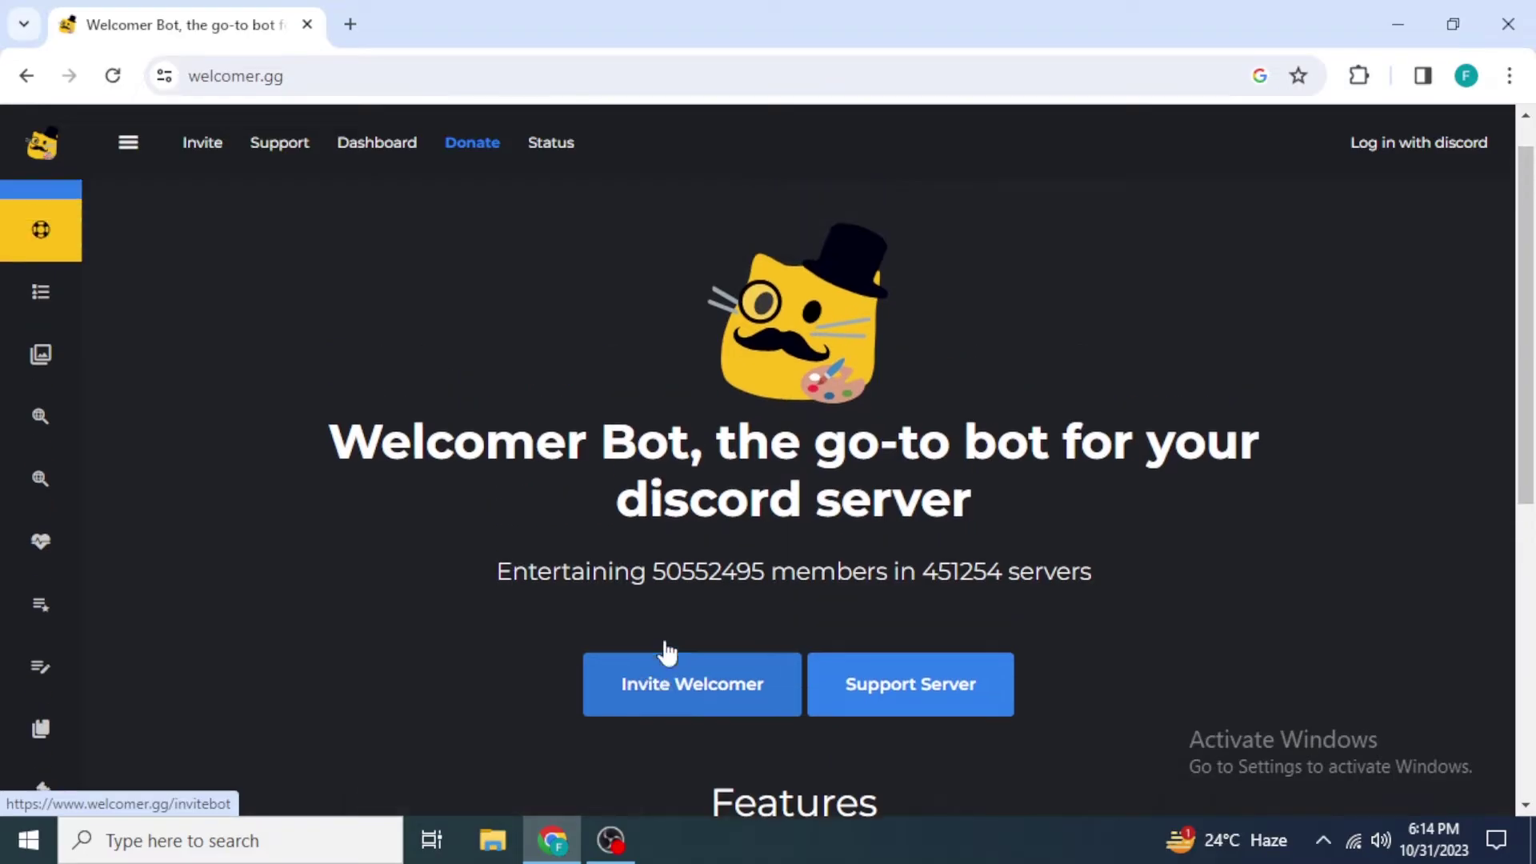
pyautogui.click(654, 742)
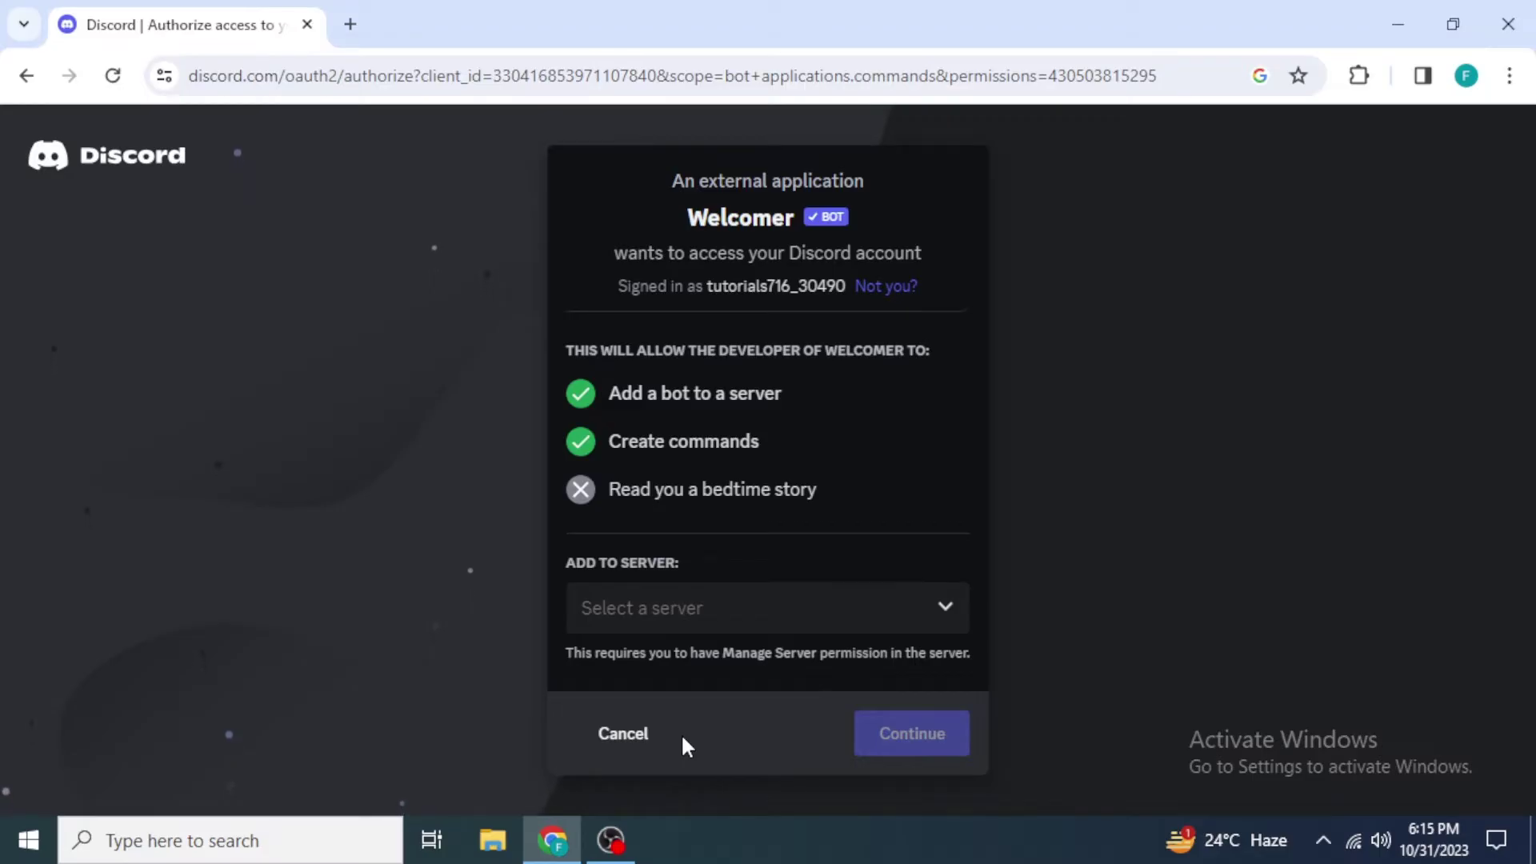
pyautogui.click(745, 624)
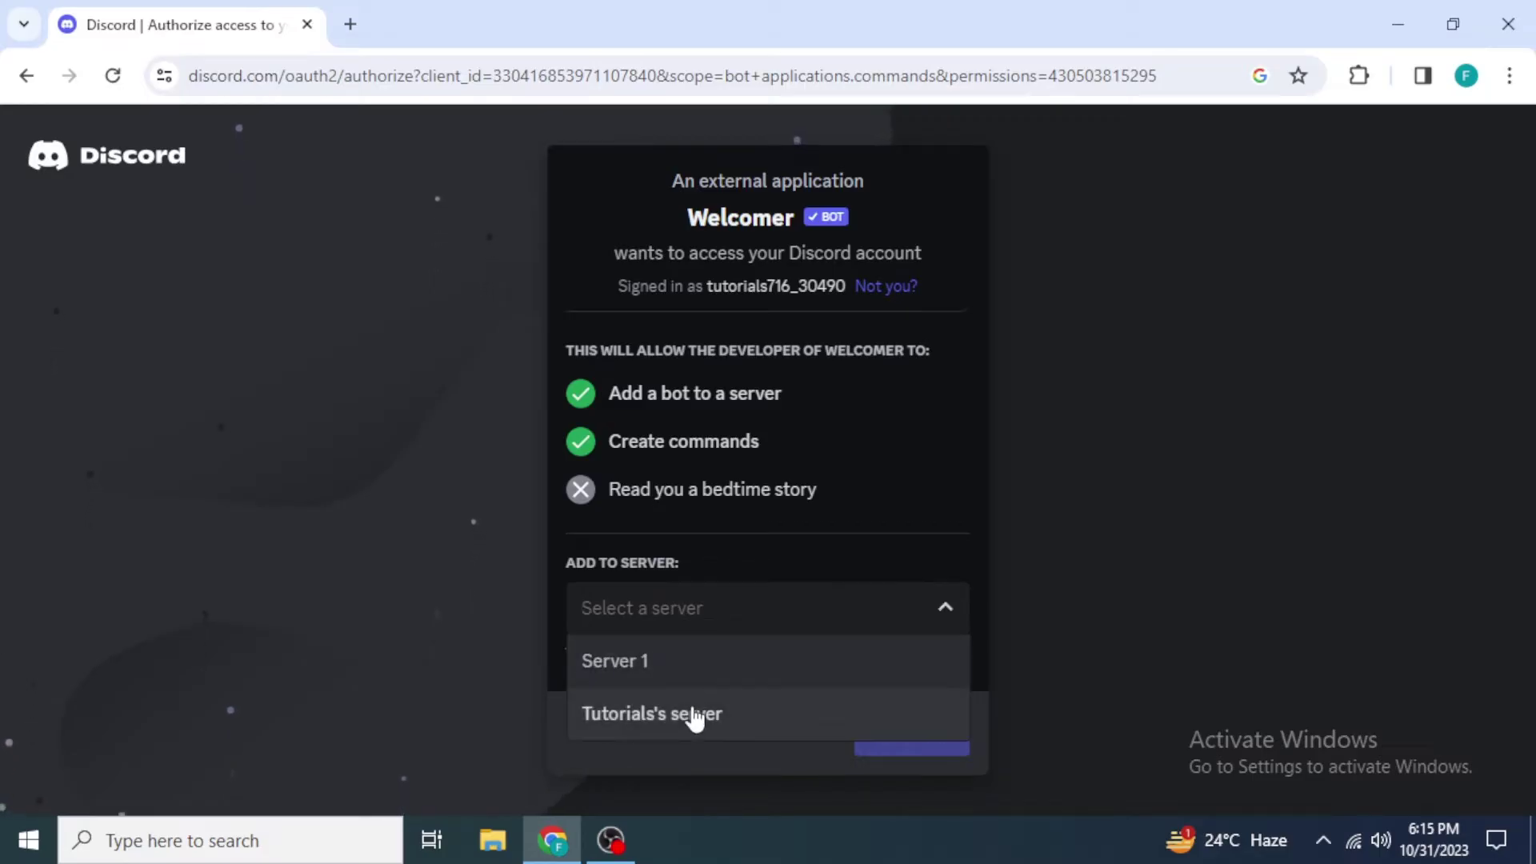
pyautogui.click(643, 728)
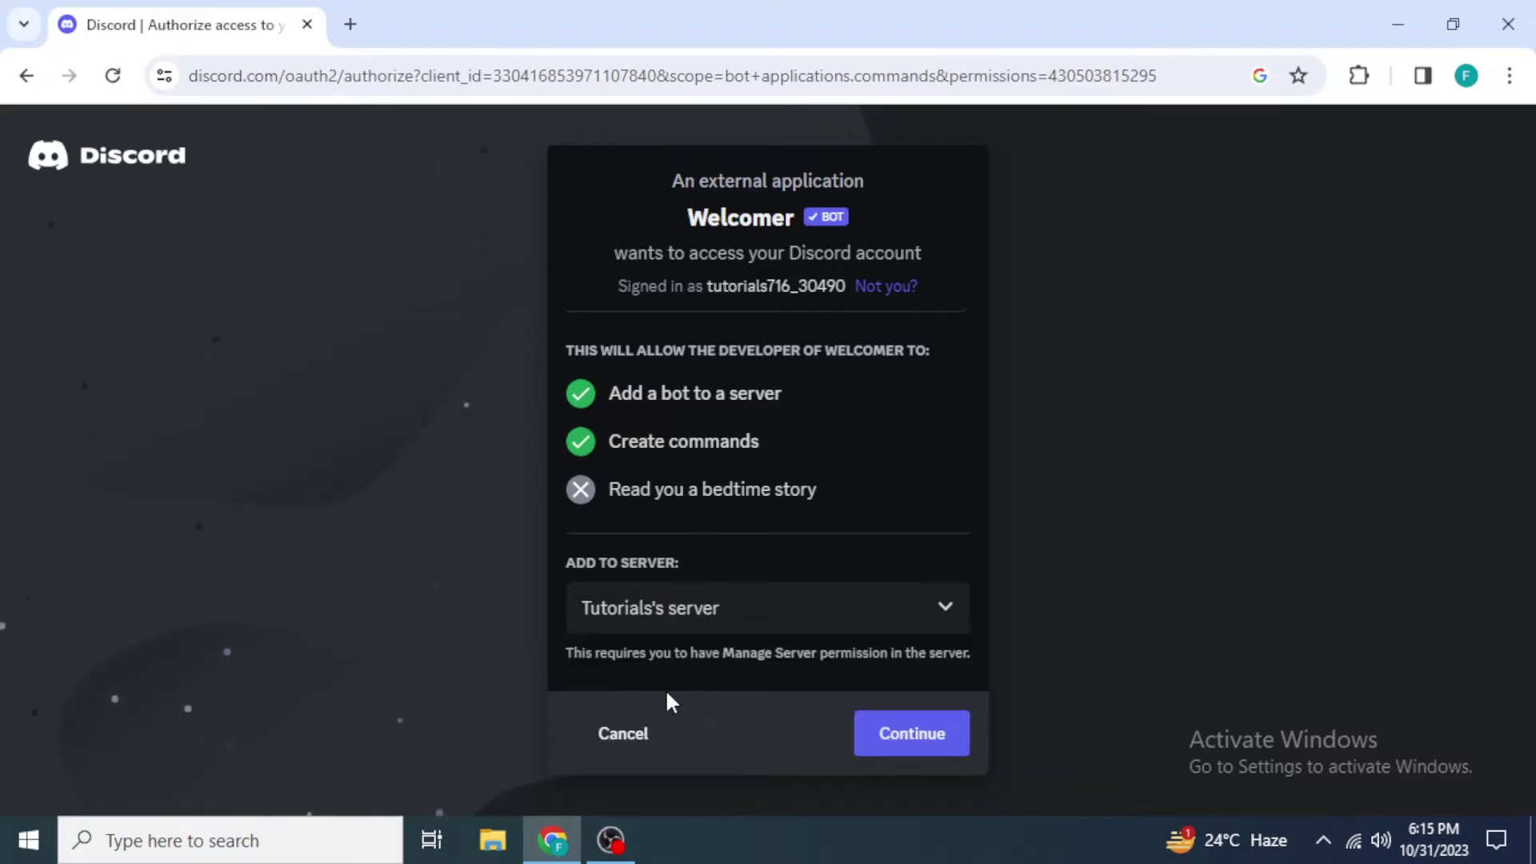
pyautogui.click(910, 731)
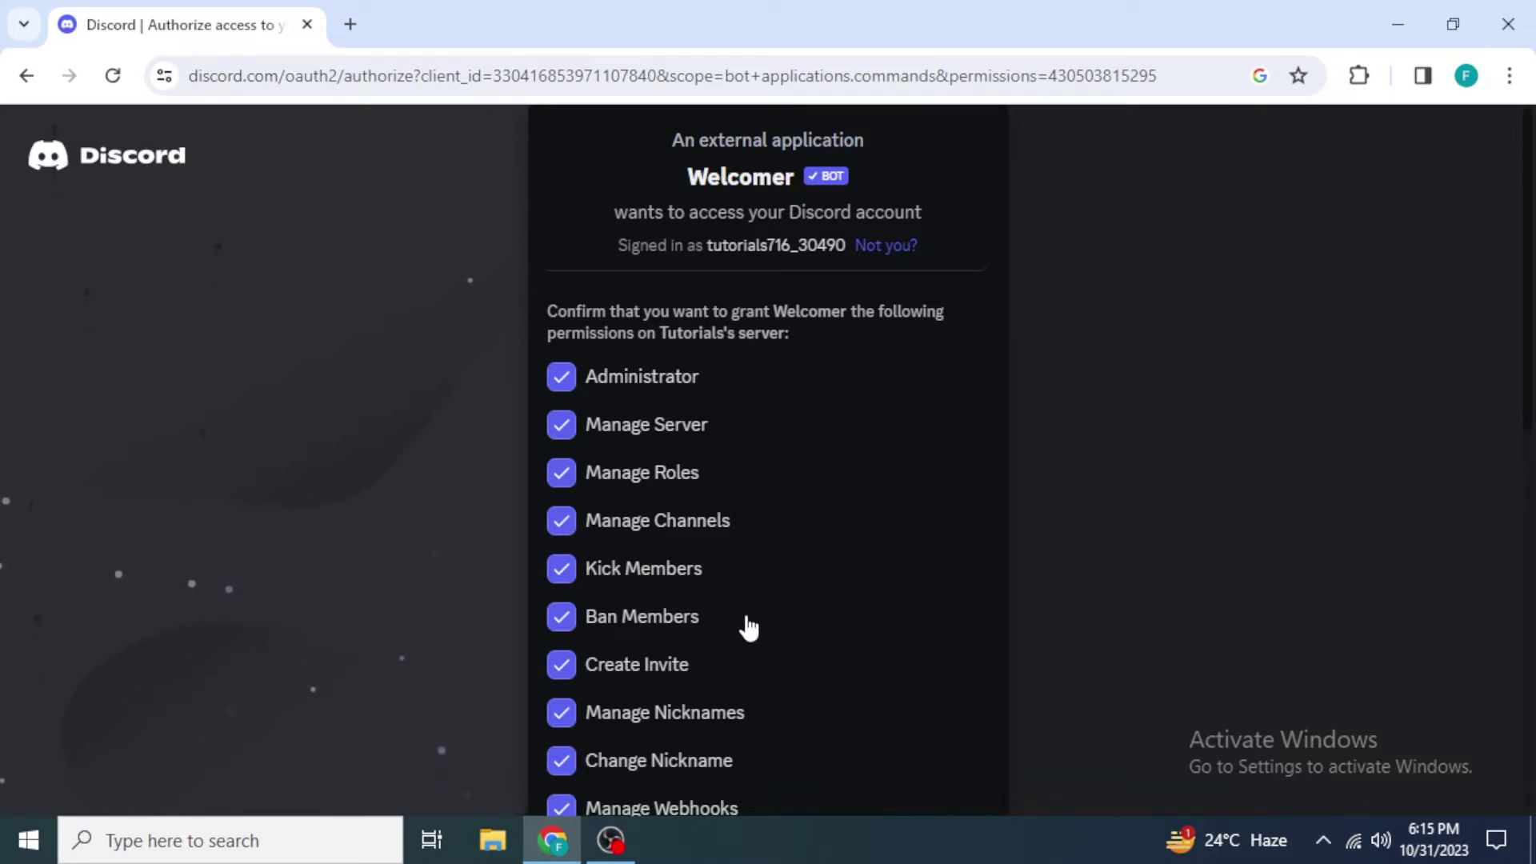
# Review Welcomer's full permission list and authorize it
pyautogui.scroll(-5, 748, 628)
pyautogui.scroll(5, 744, 627)
pyautogui.scroll(-7, 711, 606)
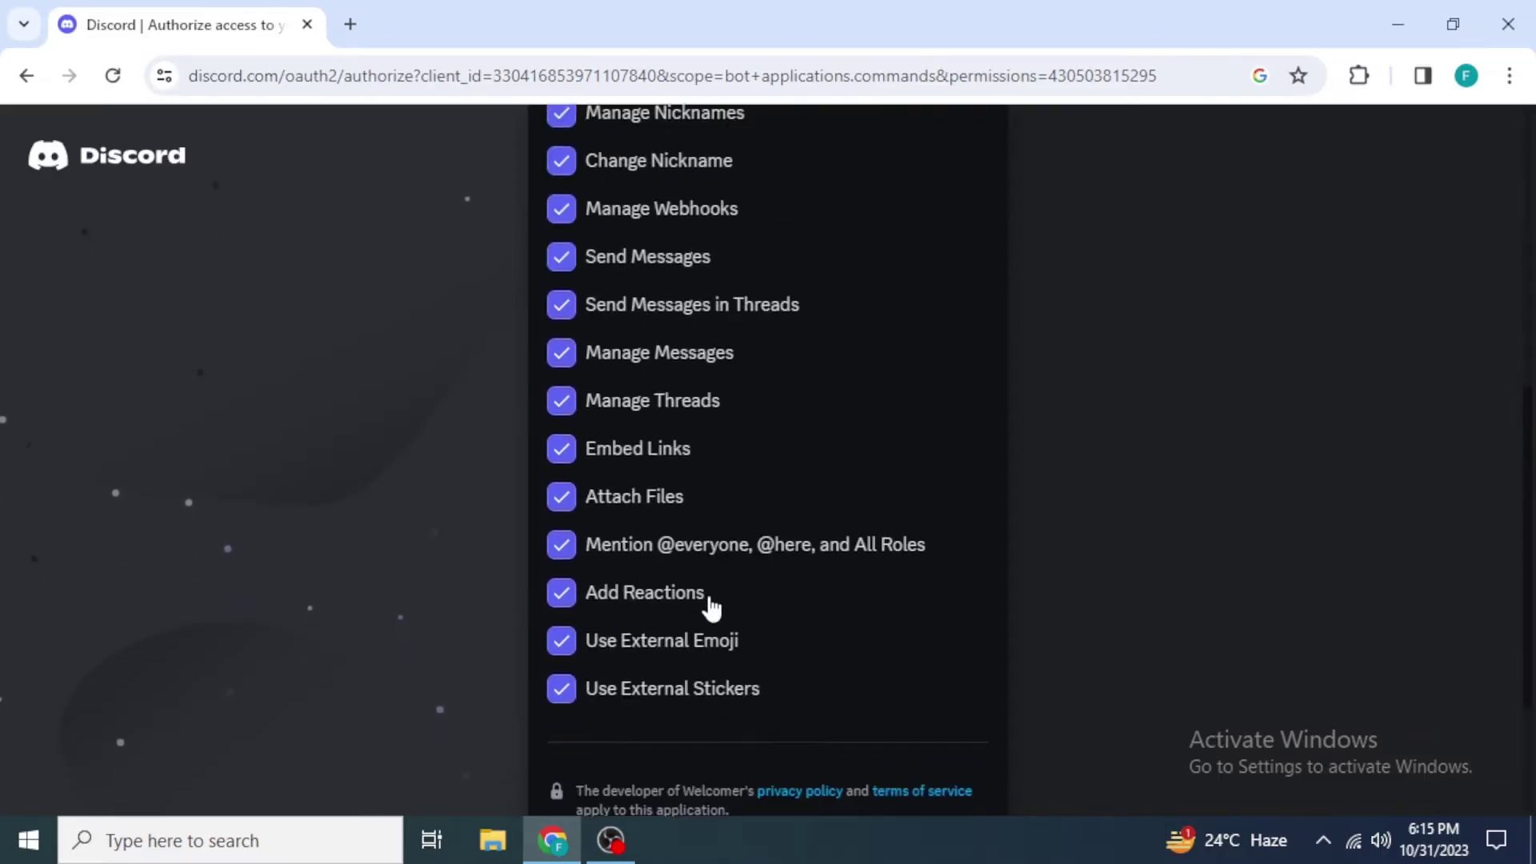
pyautogui.scroll(-3, 711, 608)
pyautogui.click(936, 776)
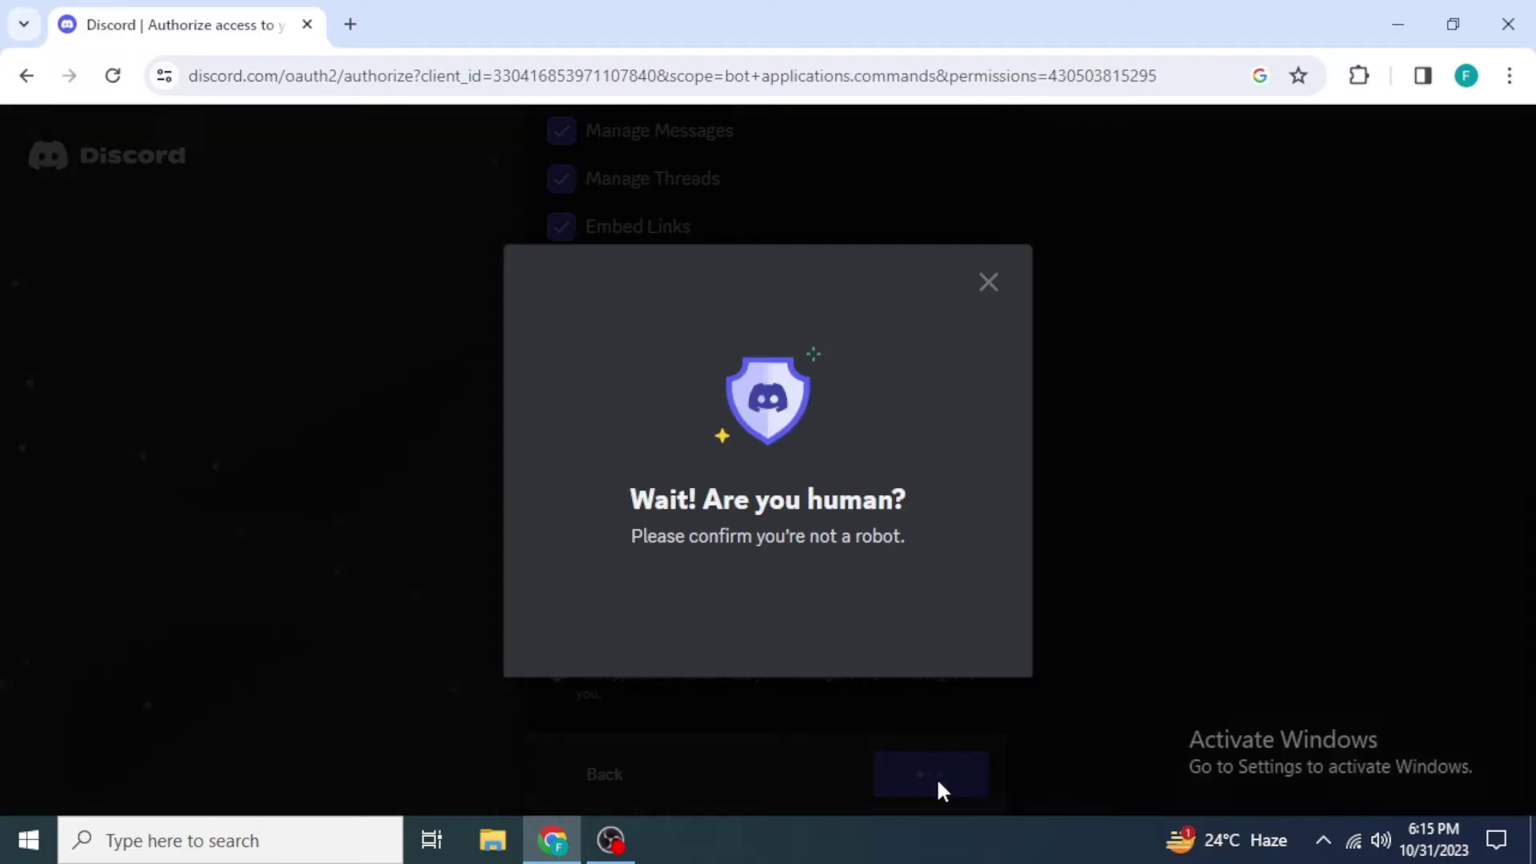
# Pass the hCaptcha by selecting the bird images, then minimize Chrome to the desktop
pyautogui.click(625, 573)
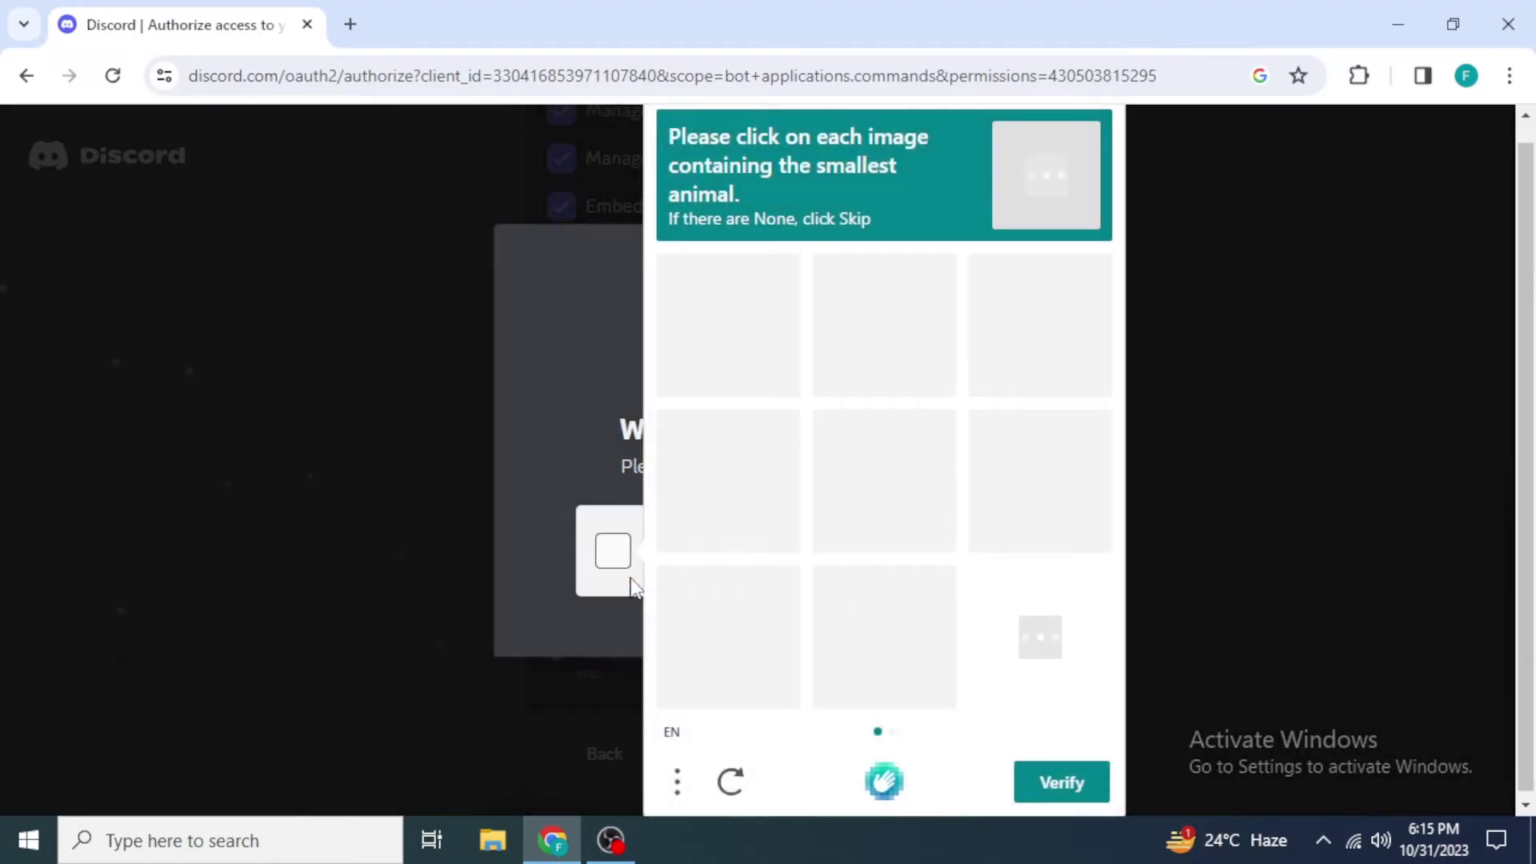
pyautogui.click(728, 632)
pyautogui.click(1062, 782)
pyautogui.click(728, 480)
pyautogui.click(728, 636)
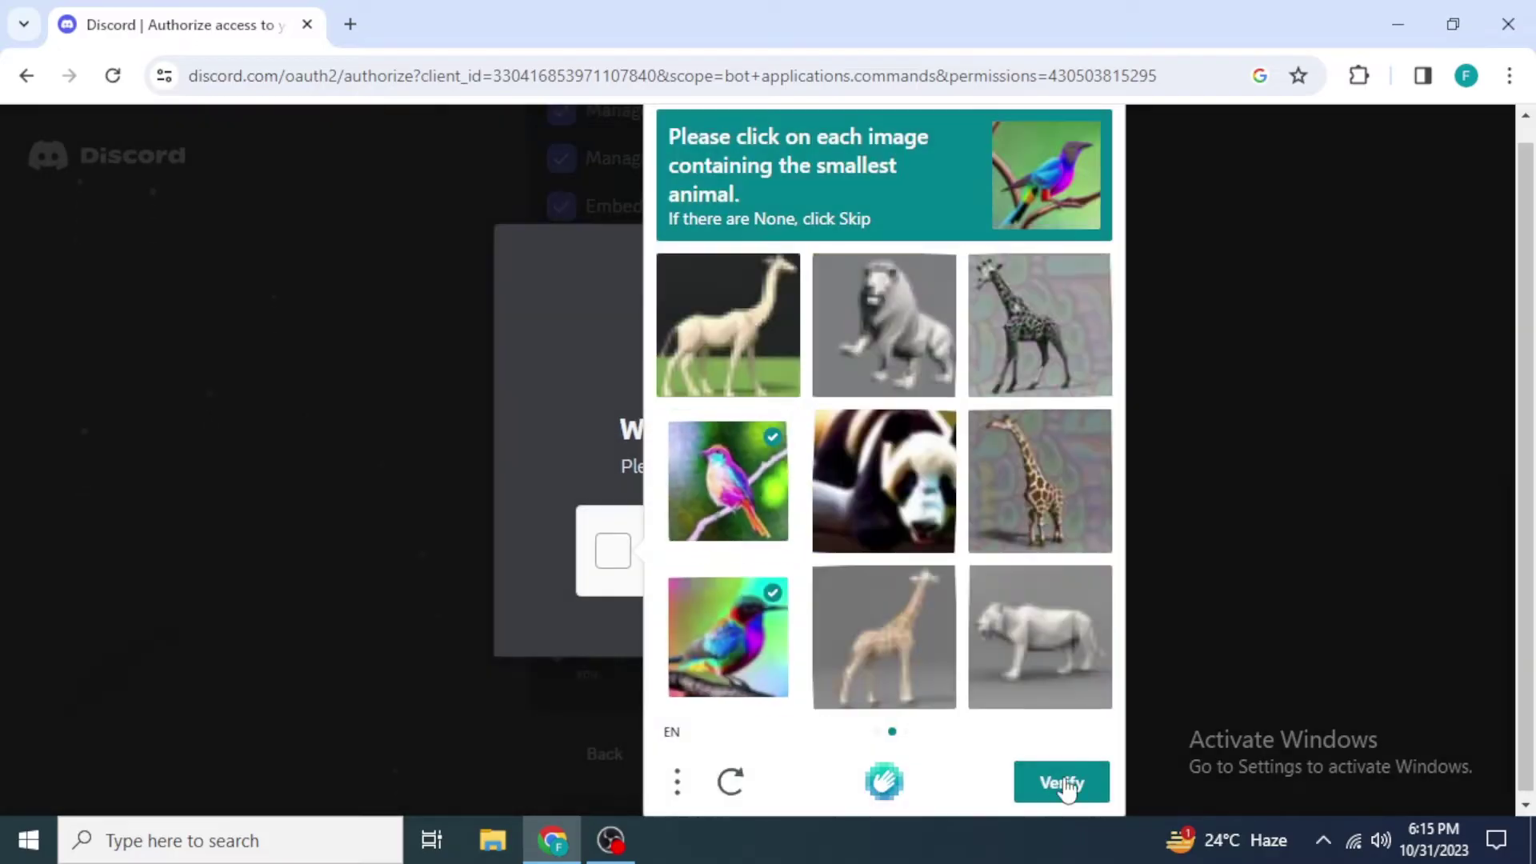
pyautogui.click(1062, 783)
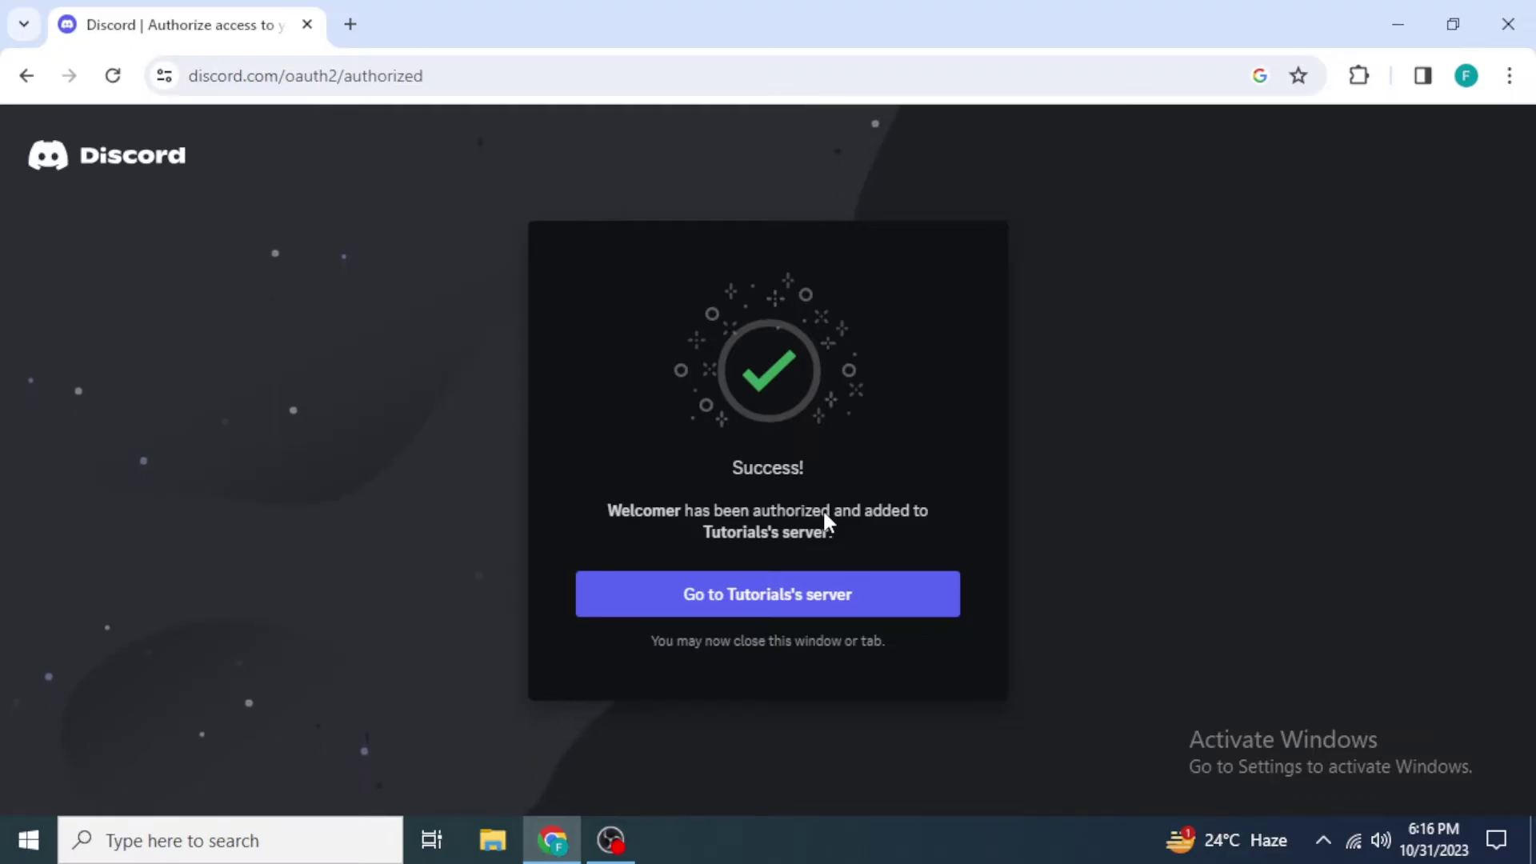
pyautogui.click(1381, 20)
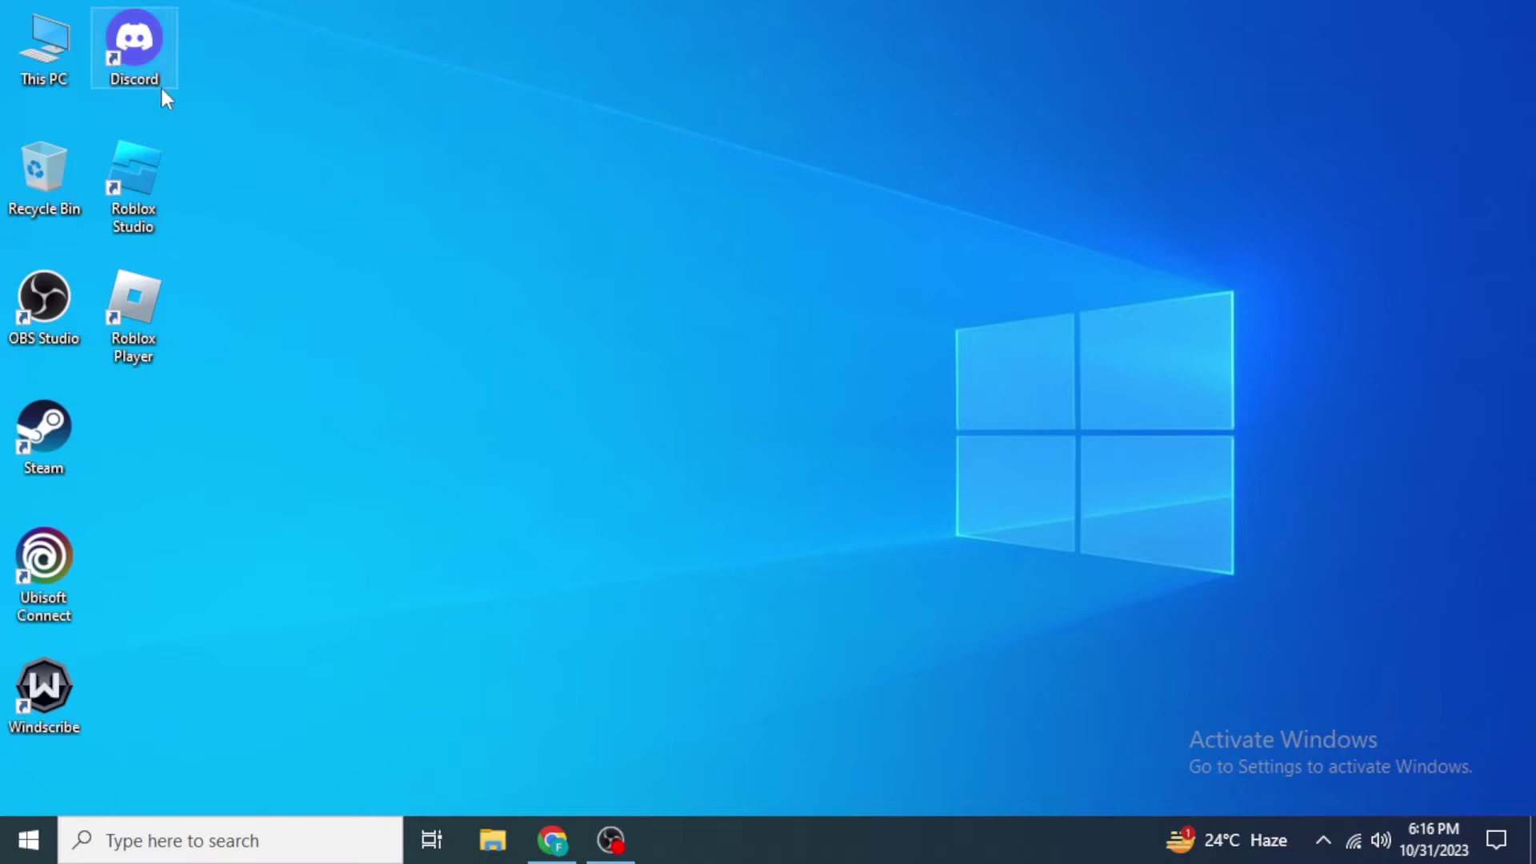
# Launch the Discord desktop app from its desktop shortcut
pyautogui.doubleClick(142, 67)
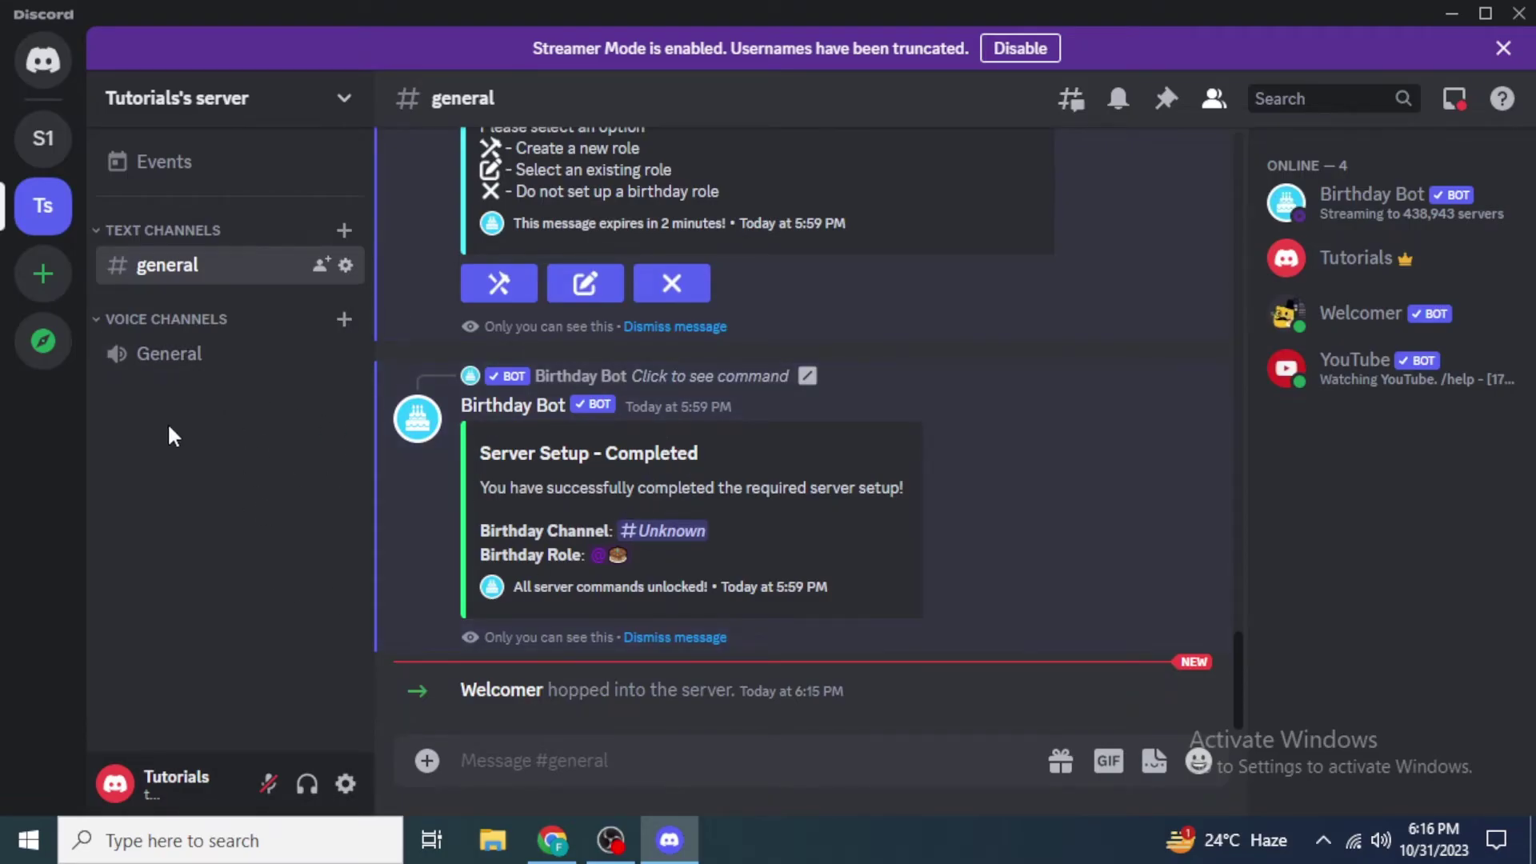
pyautogui.rightClick(176, 490)
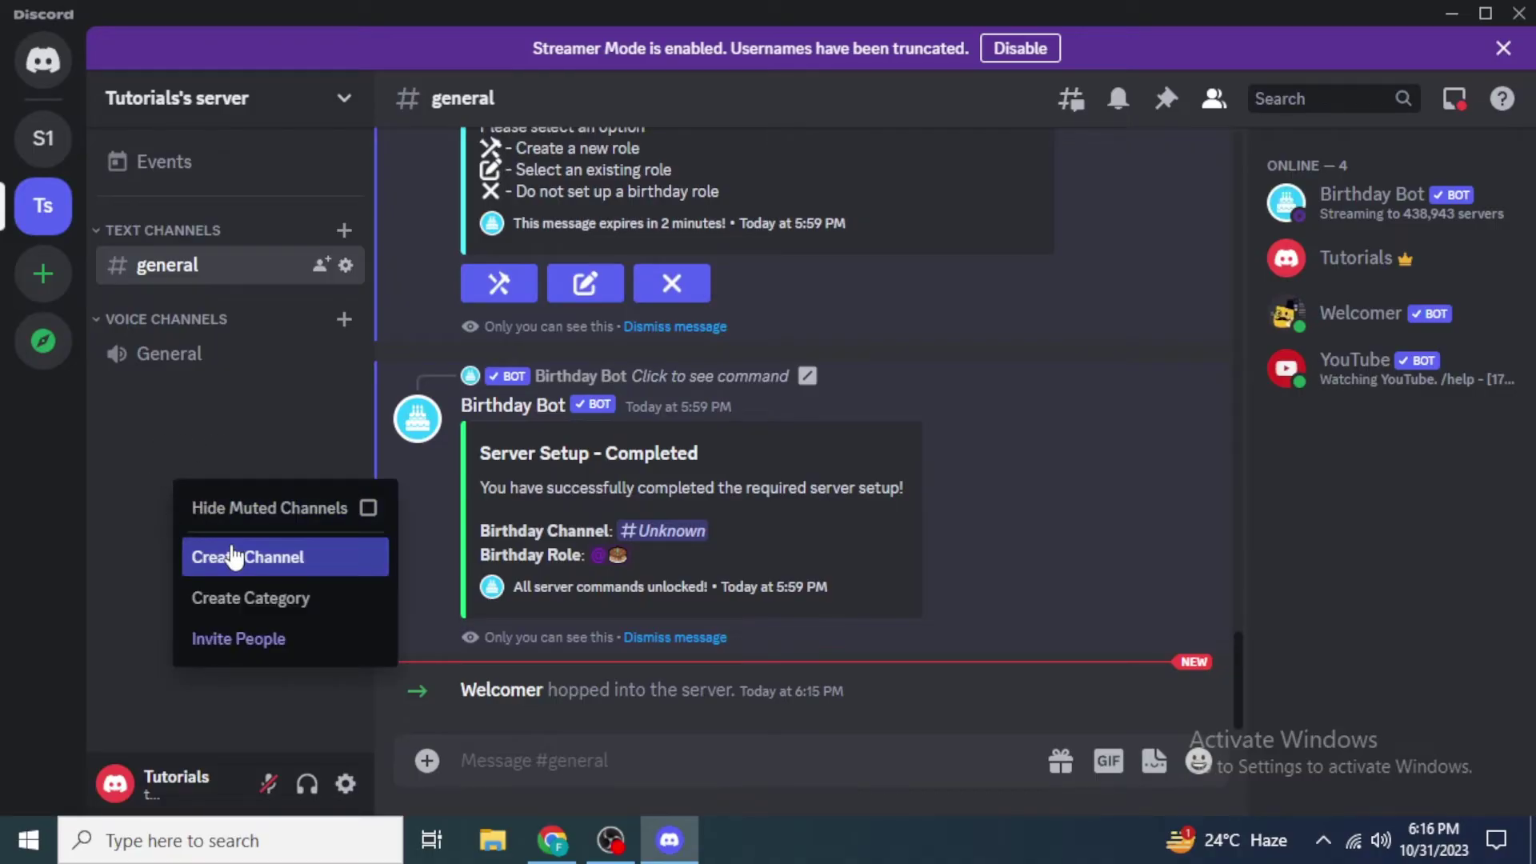
pyautogui.click(206, 557)
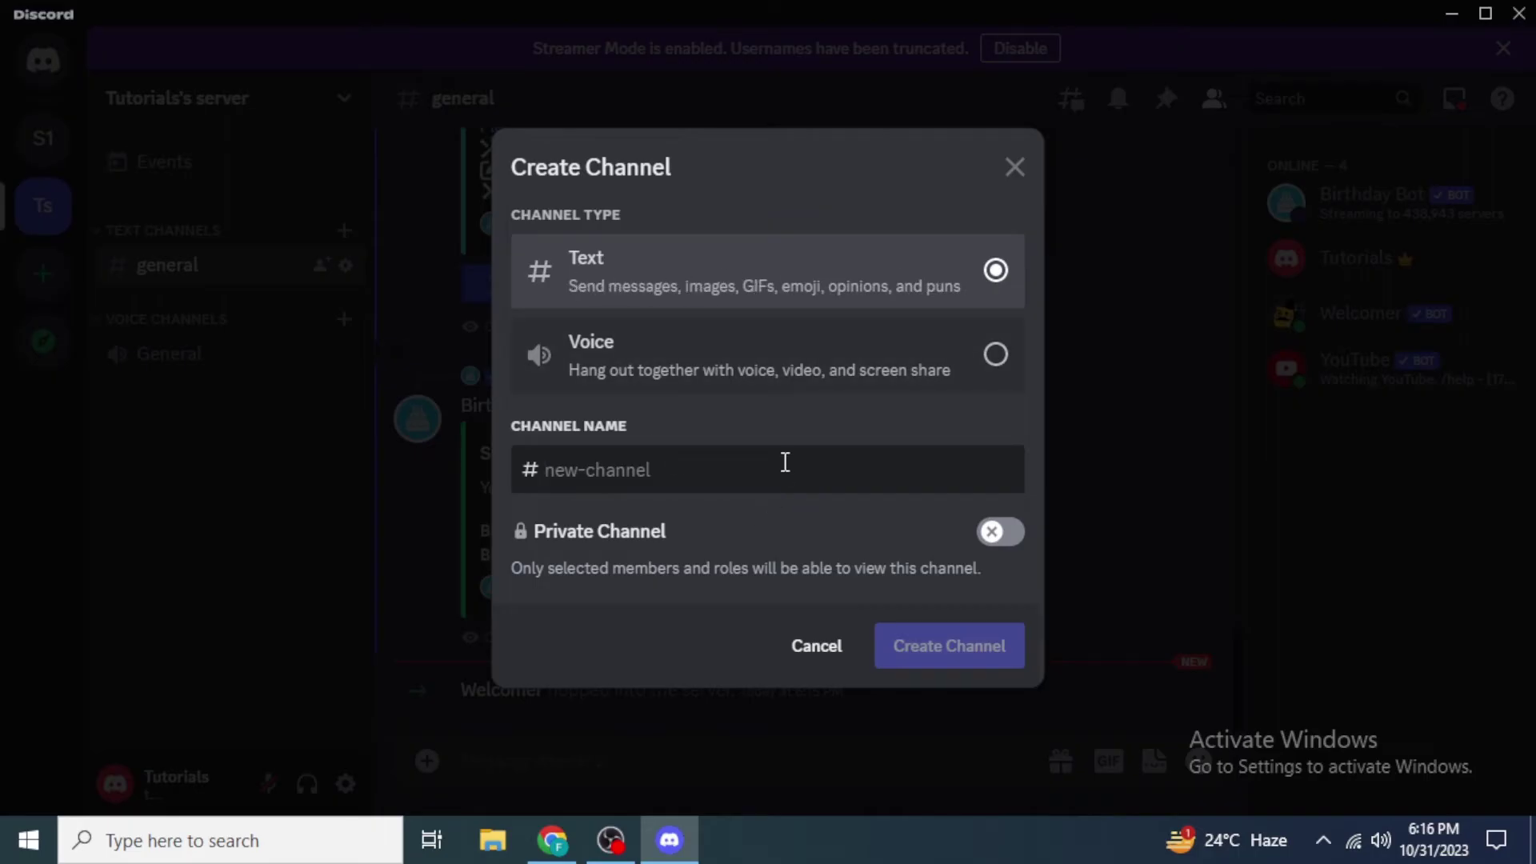
pyautogui.write('wel')
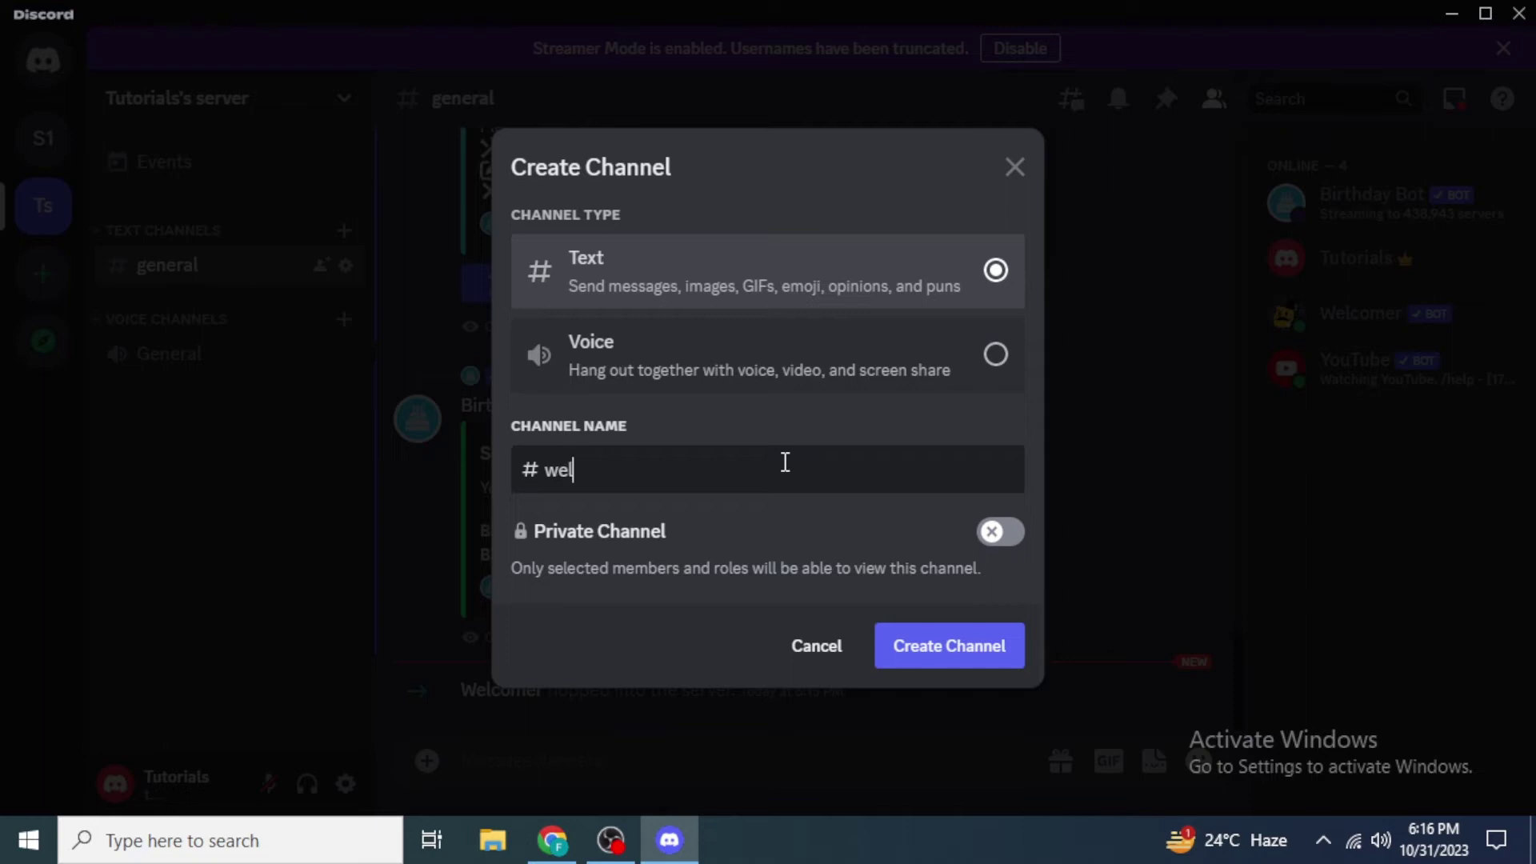
pyautogui.write('comer')
pyautogui.click(950, 655)
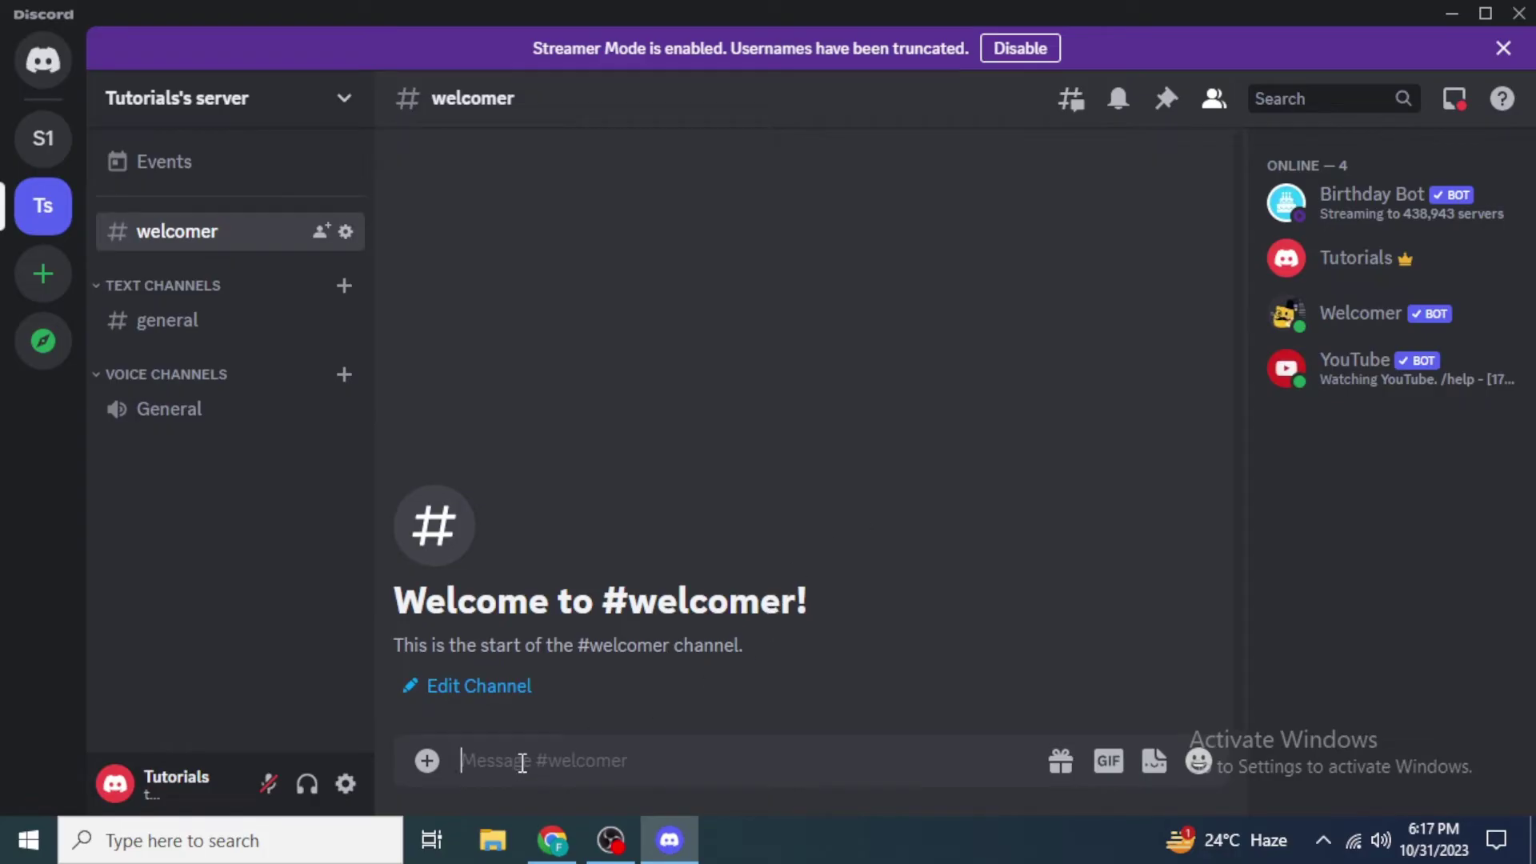
# Run /welcomer setchannel with #welcomer as the channel option
pyautogui.write('/')
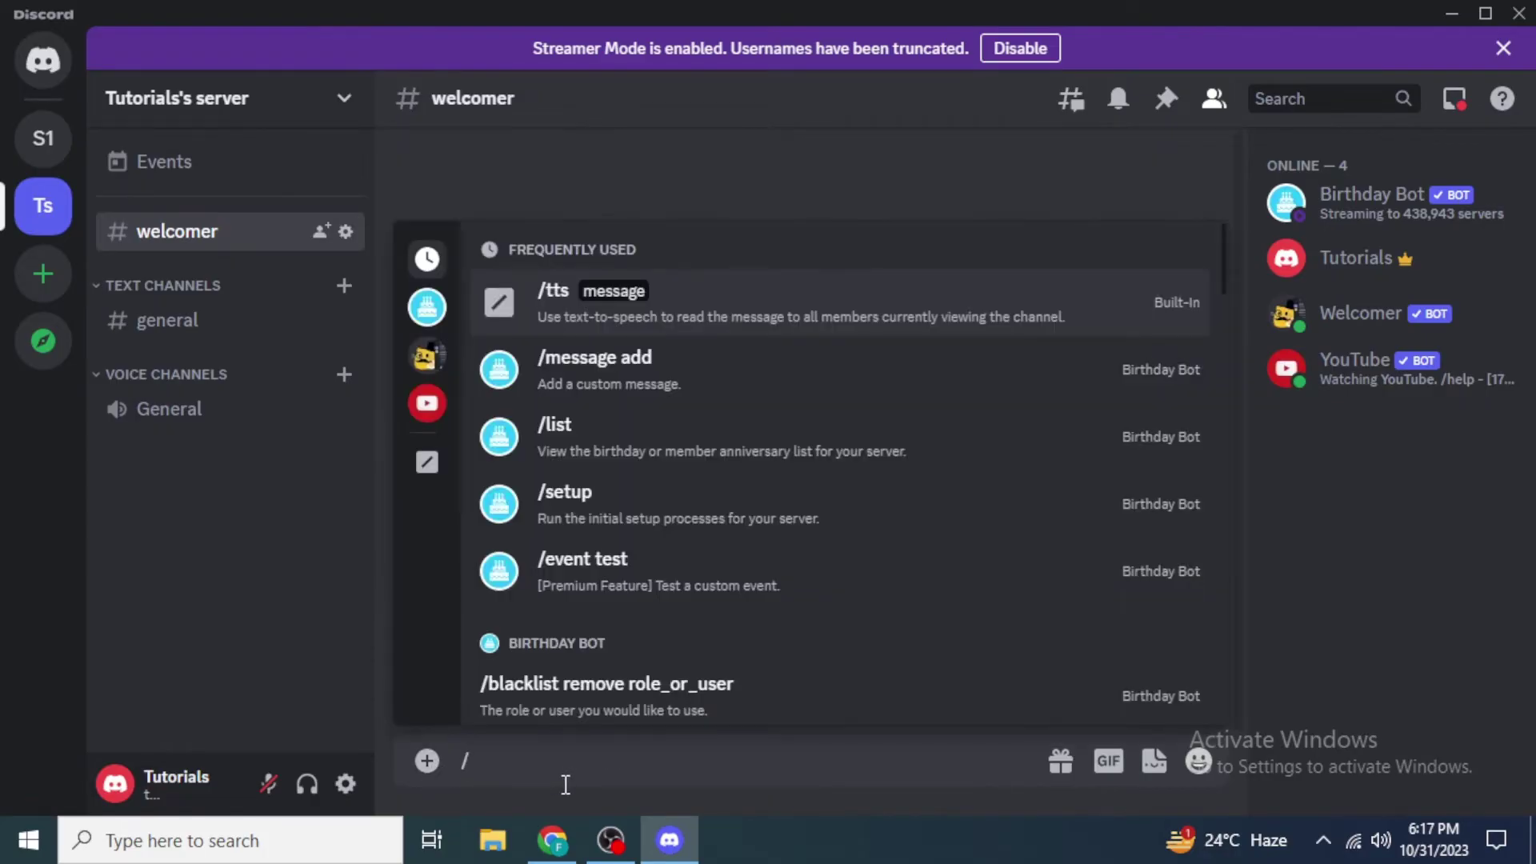
pyautogui.write('welco')
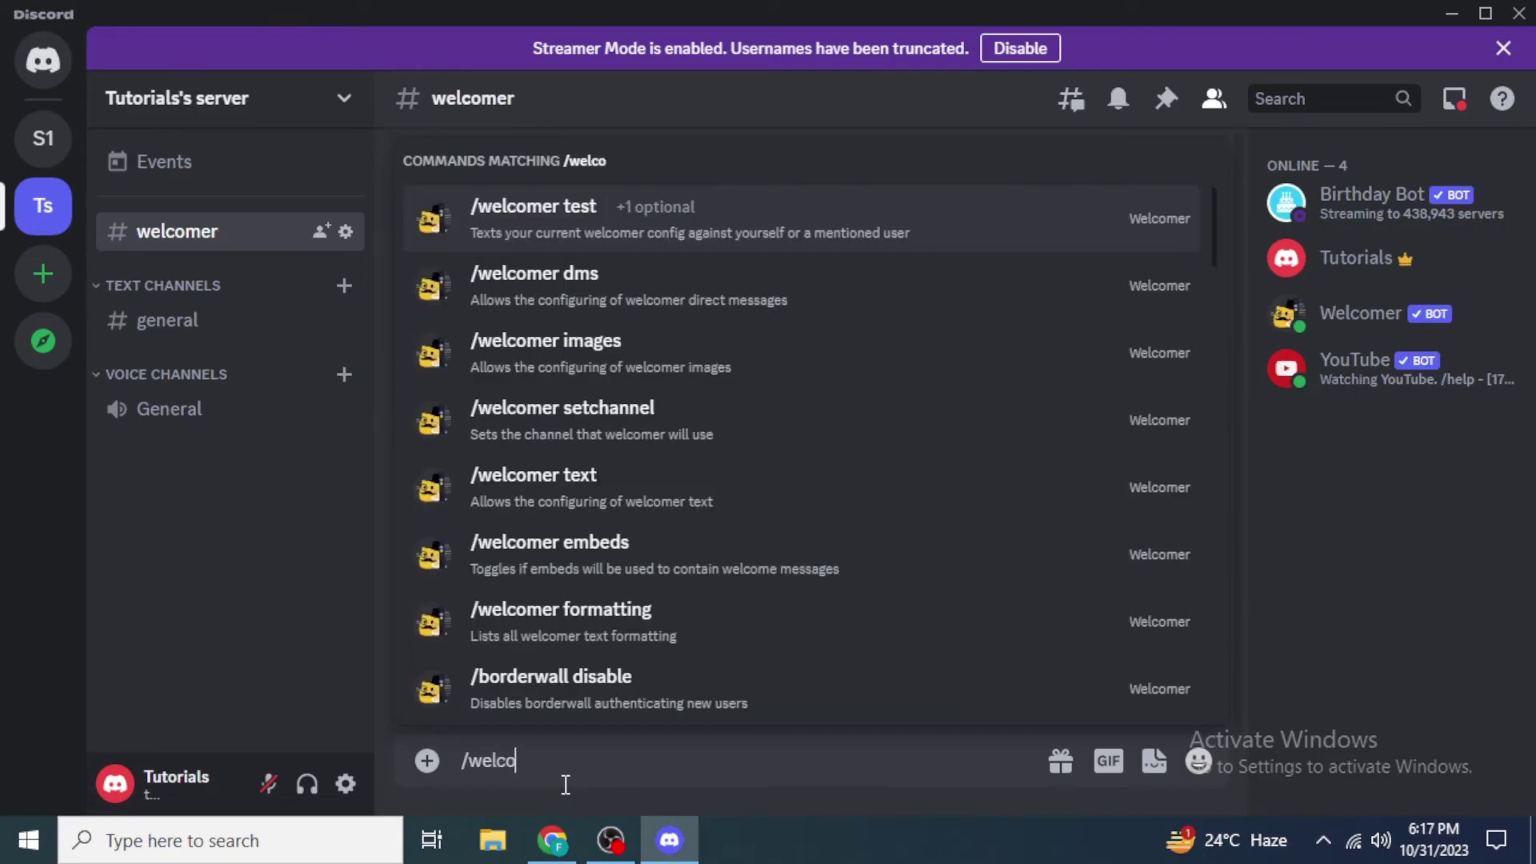
pyautogui.write('mer setchanne')
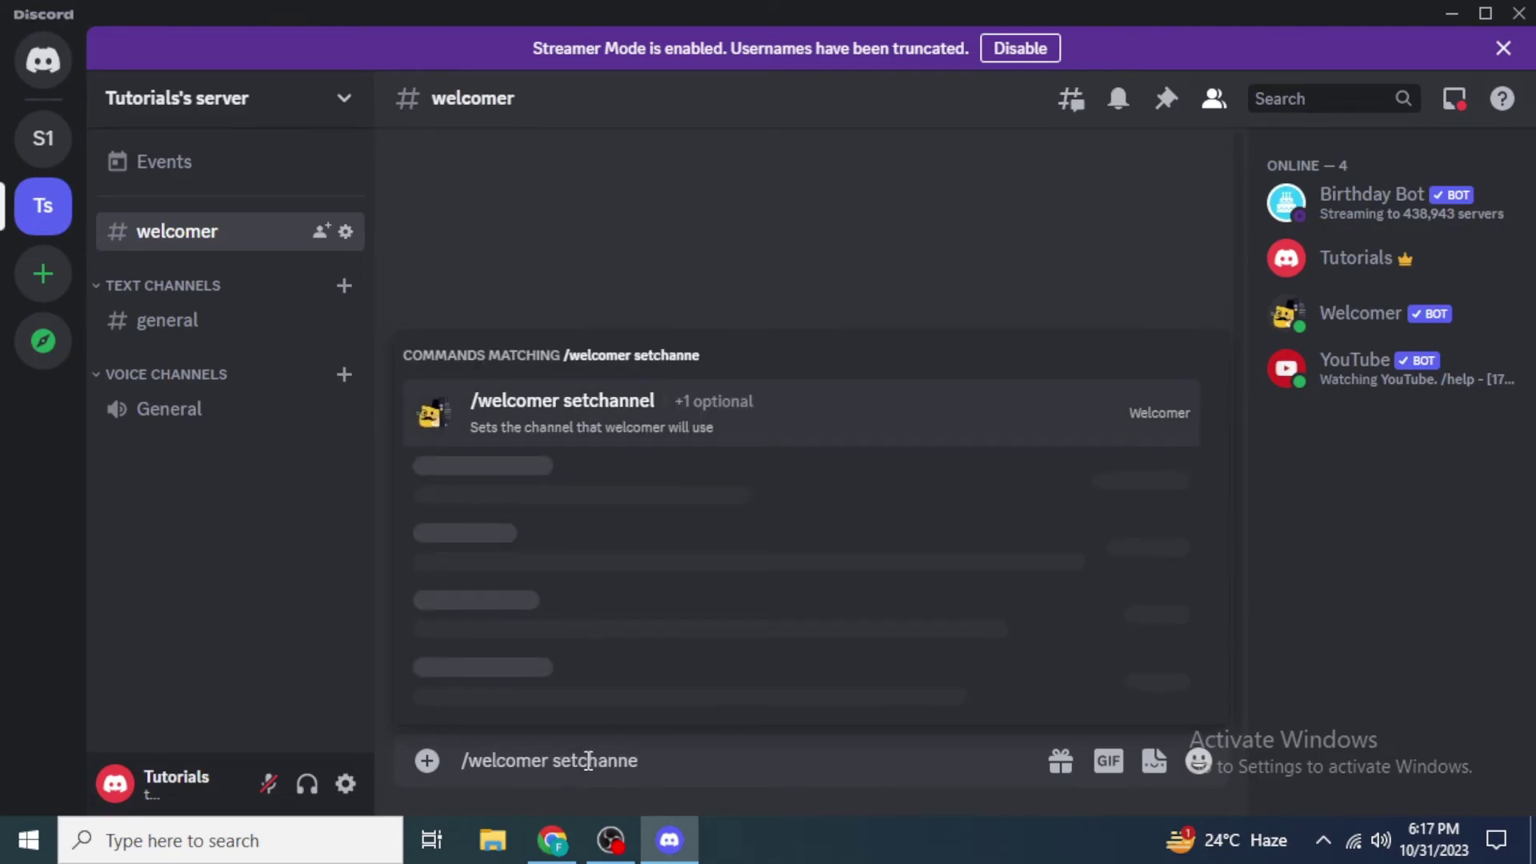
pyautogui.click(571, 428)
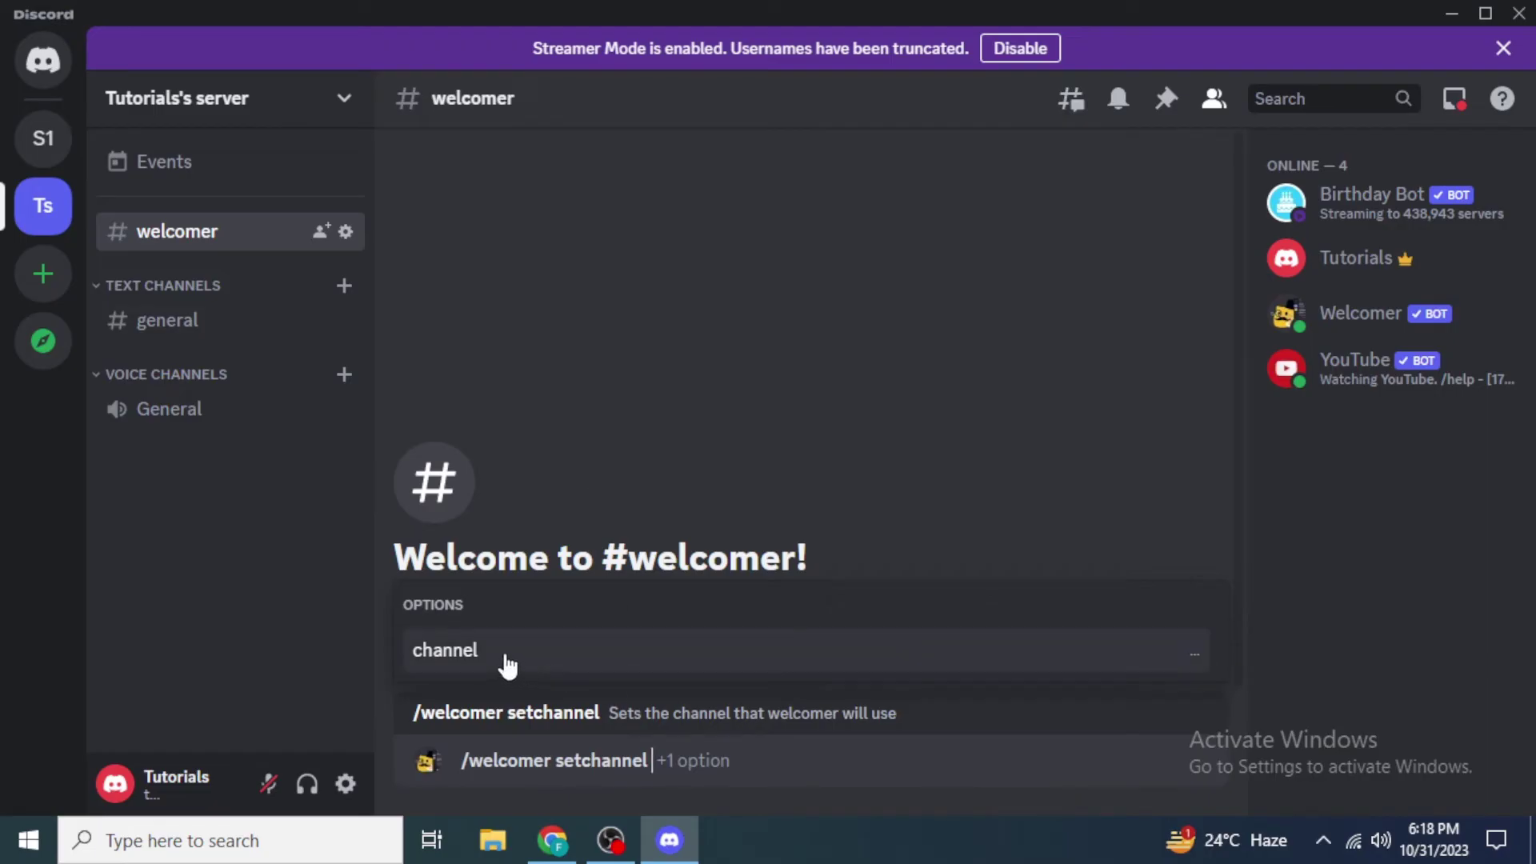
pyautogui.click(507, 662)
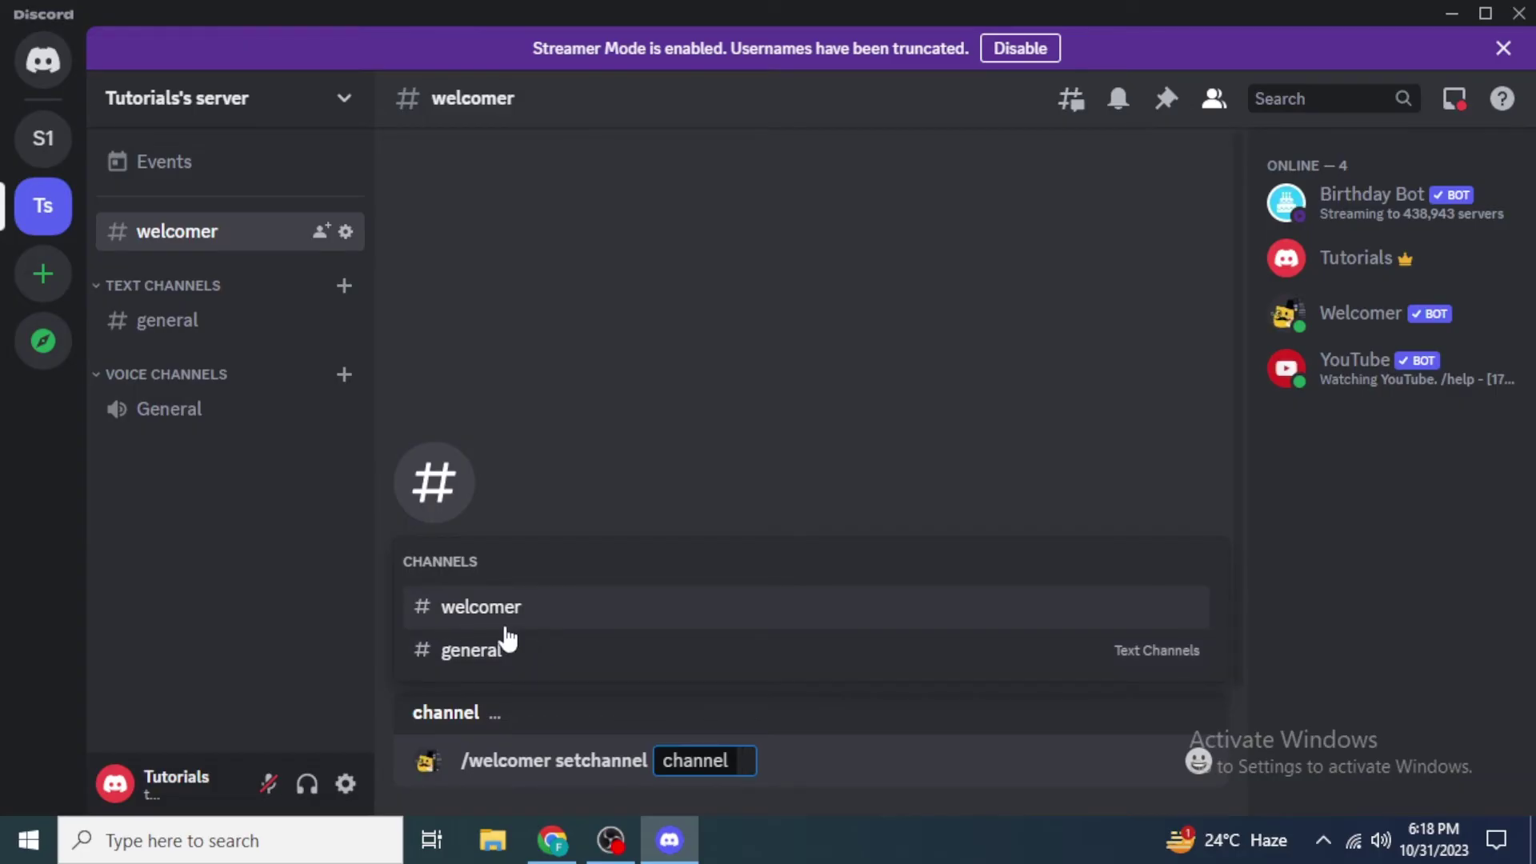
pyautogui.click(514, 626)
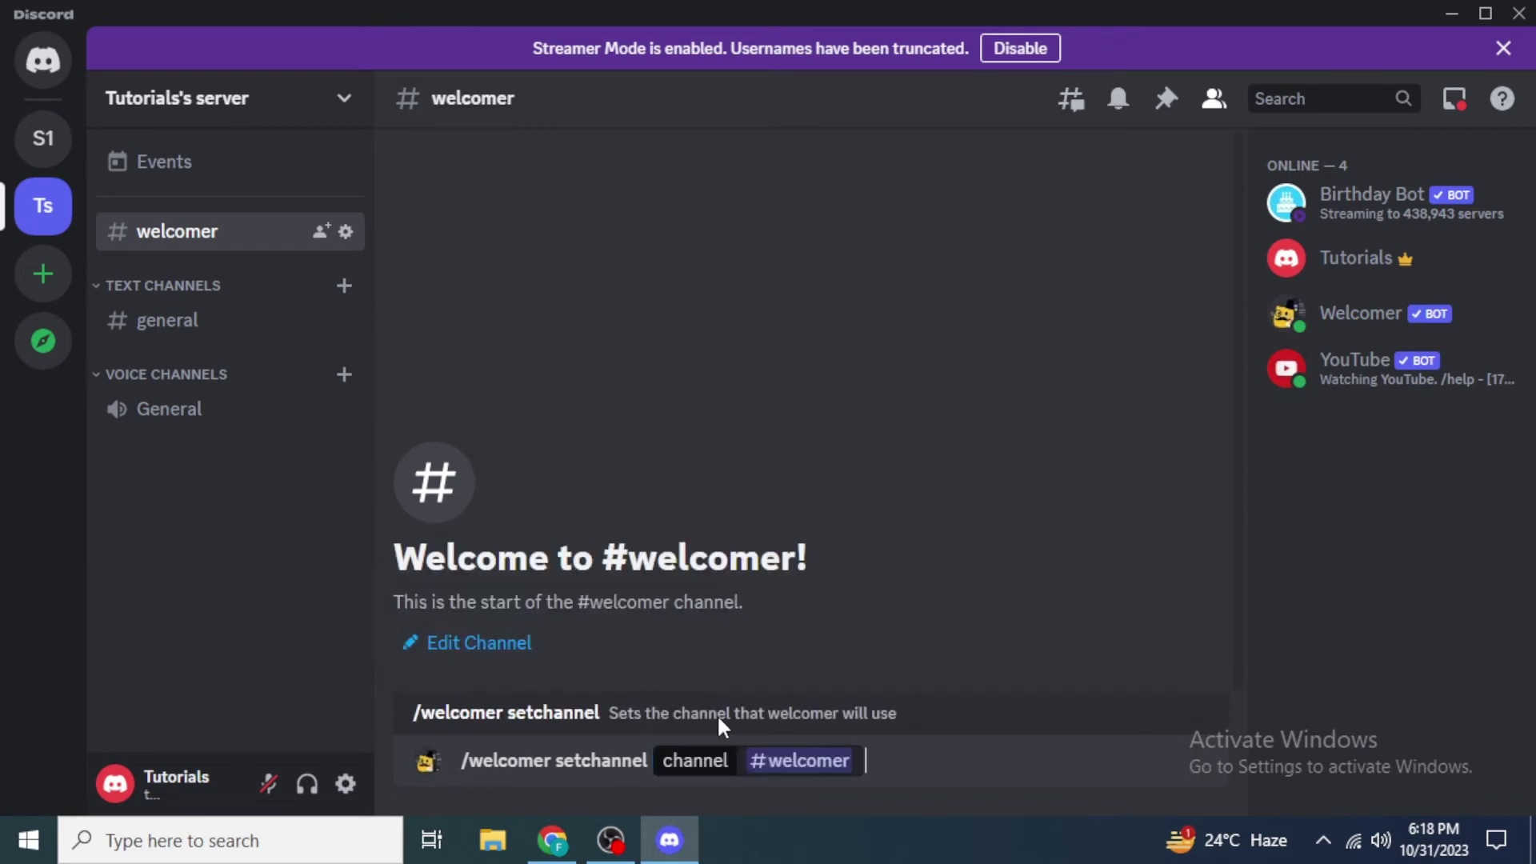
pyautogui.press('Return')
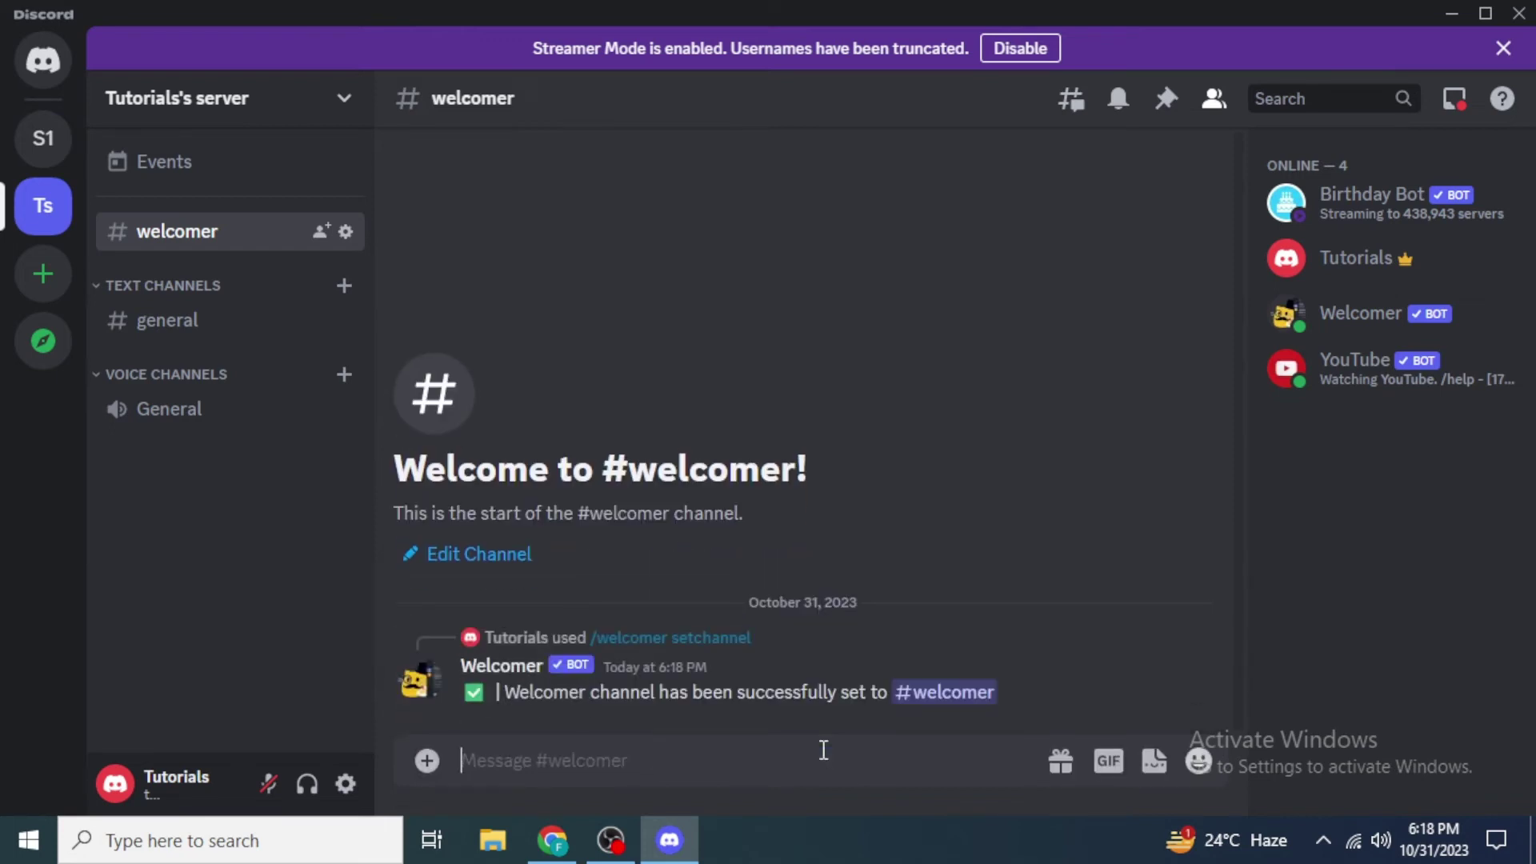
# Send the /welcomer text command
pyautogui.write('/')
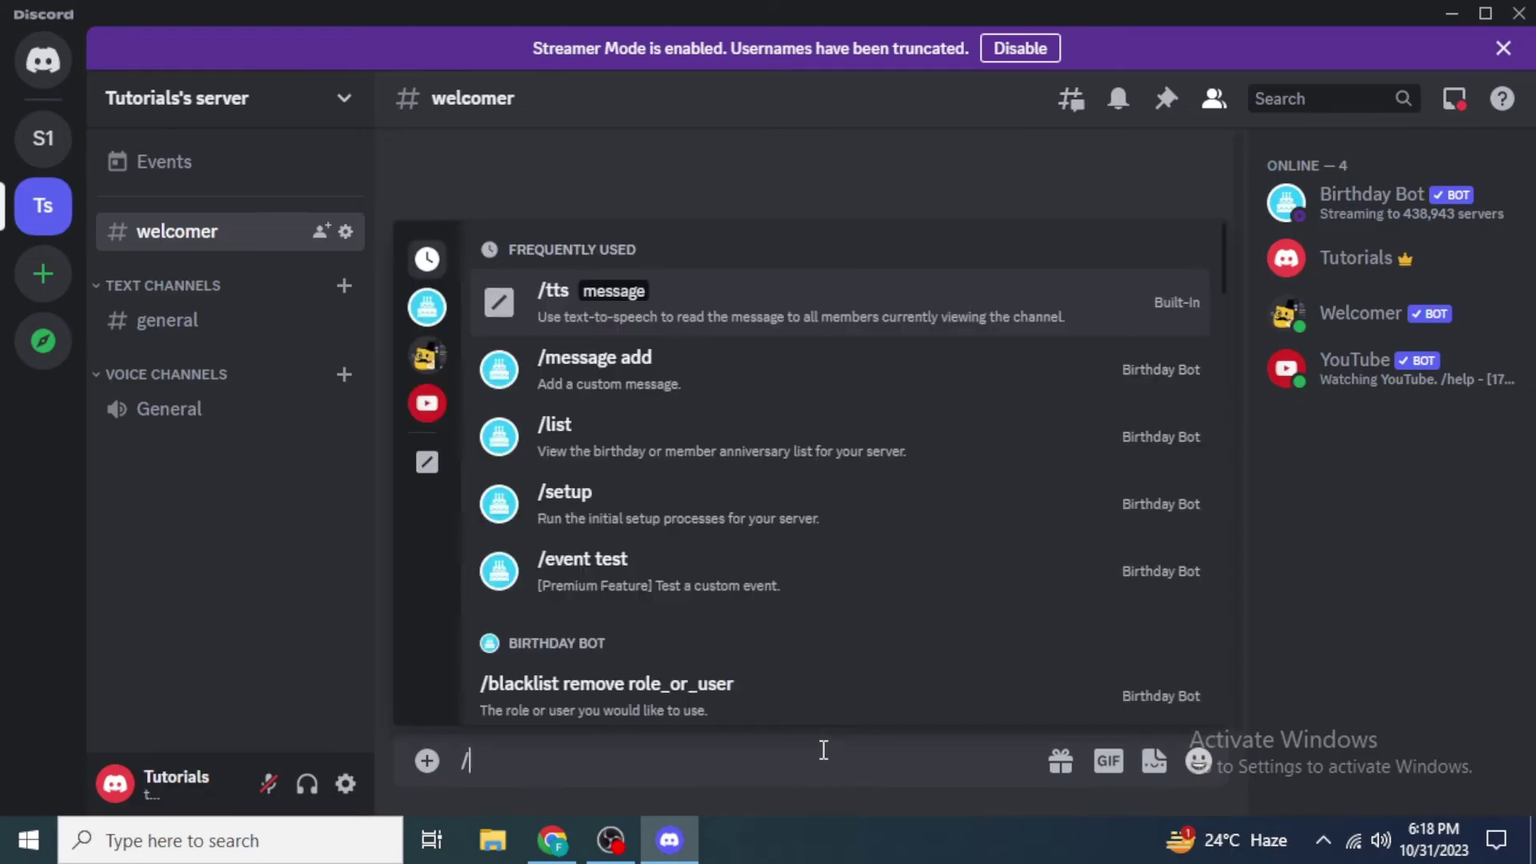
pyautogui.write('welco')
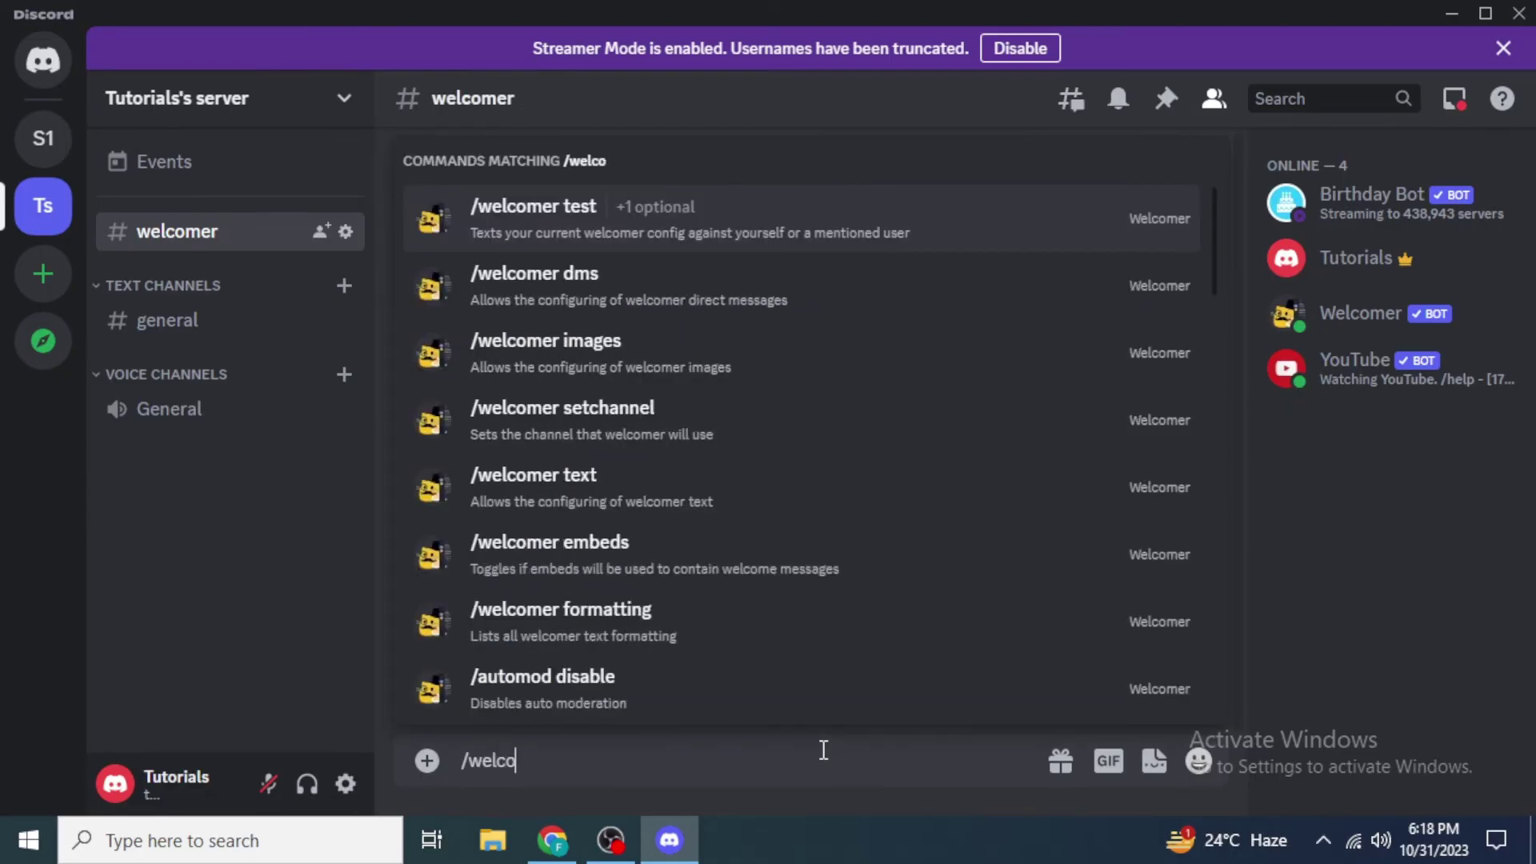
pyautogui.write('mer text')
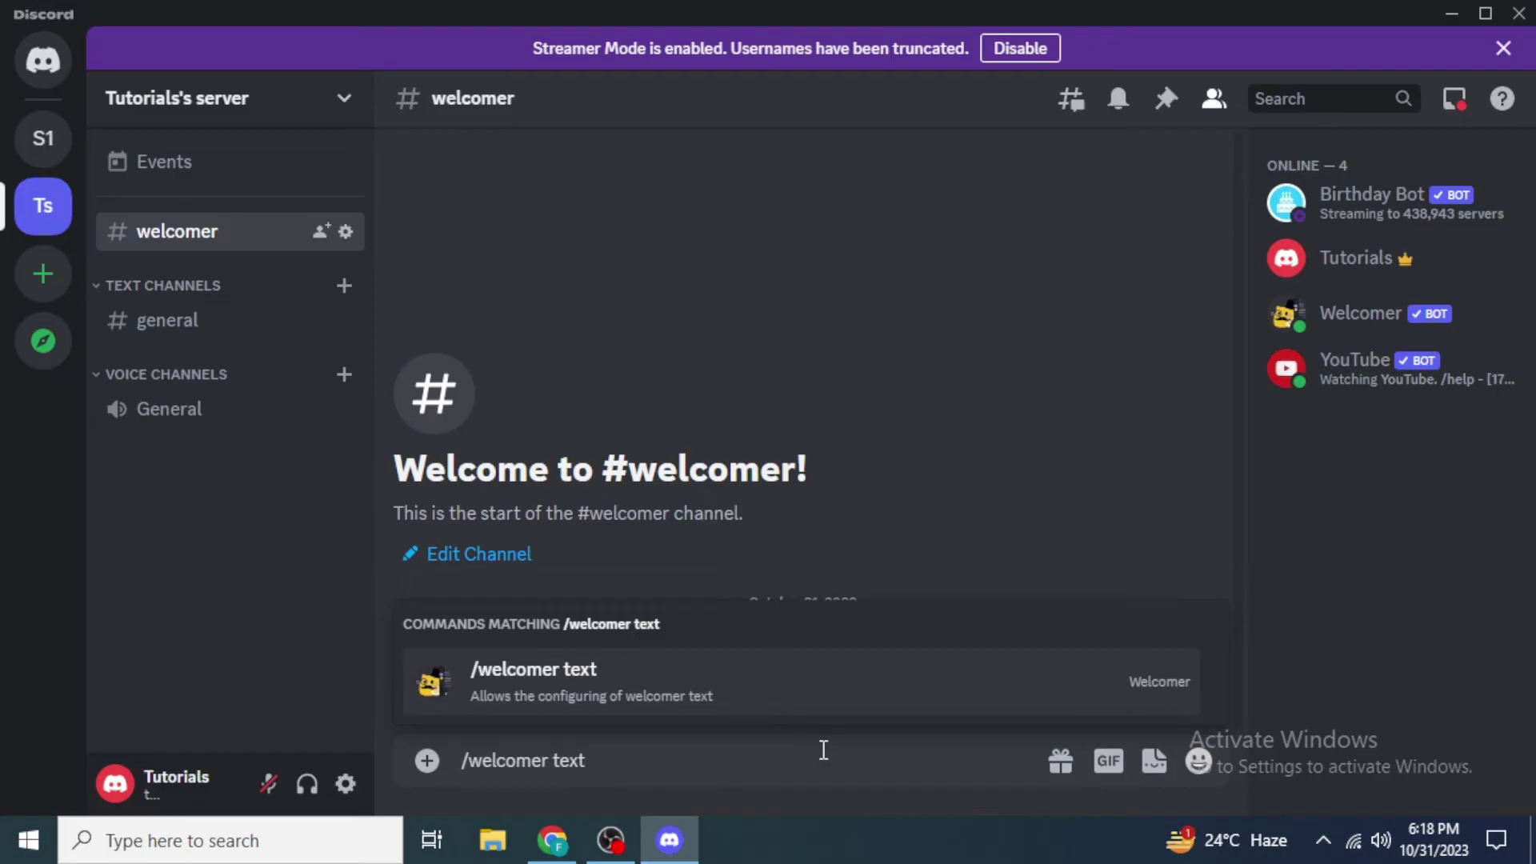
pyautogui.click(656, 678)
pyautogui.press('Return')
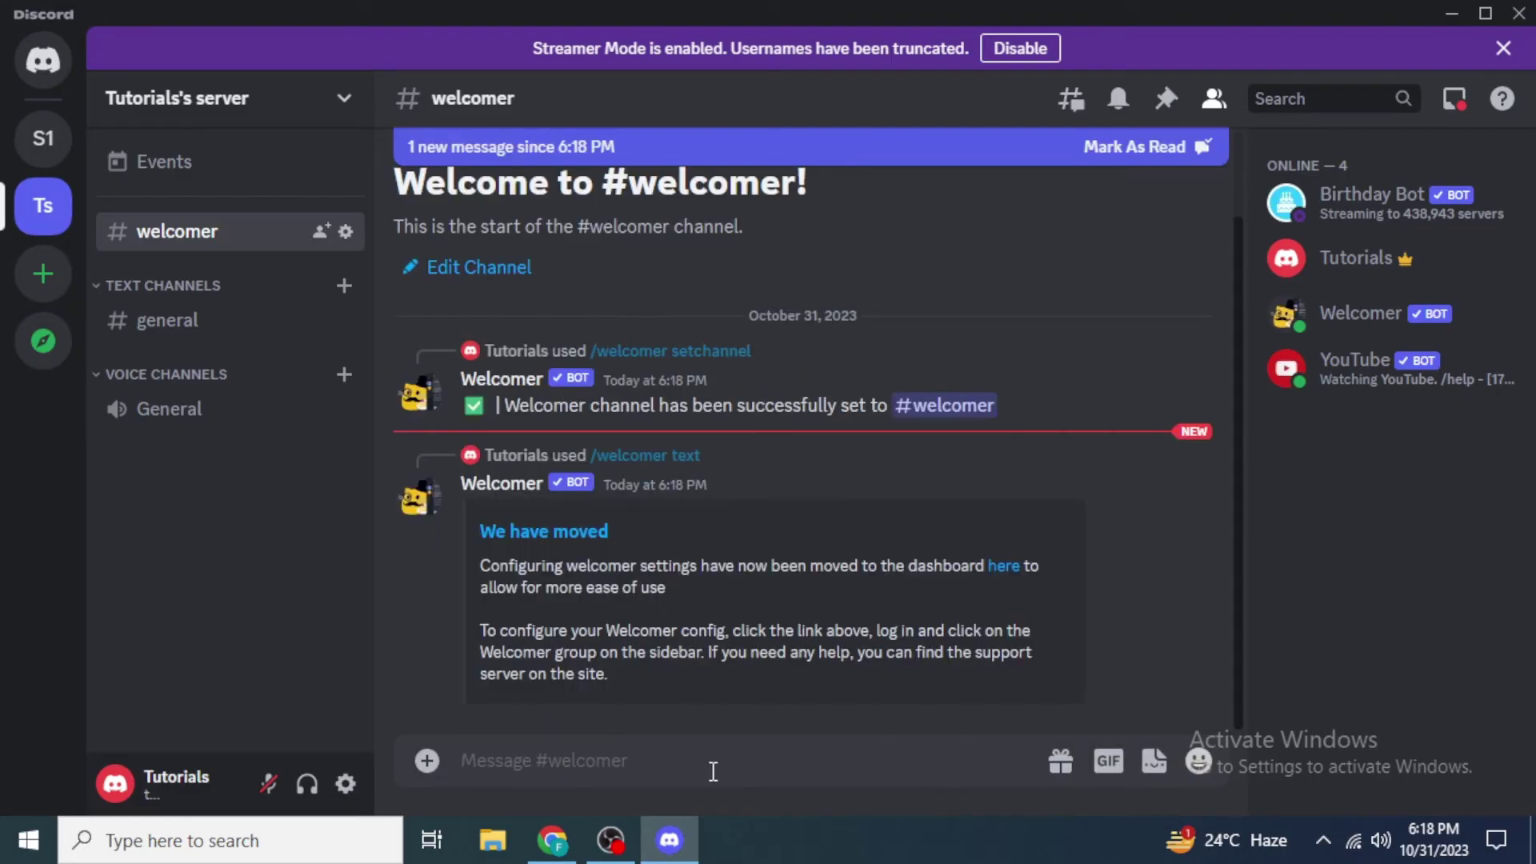
# Send the /welcomer images command, correcting the misspelled command name
pyautogui.write('/wee')
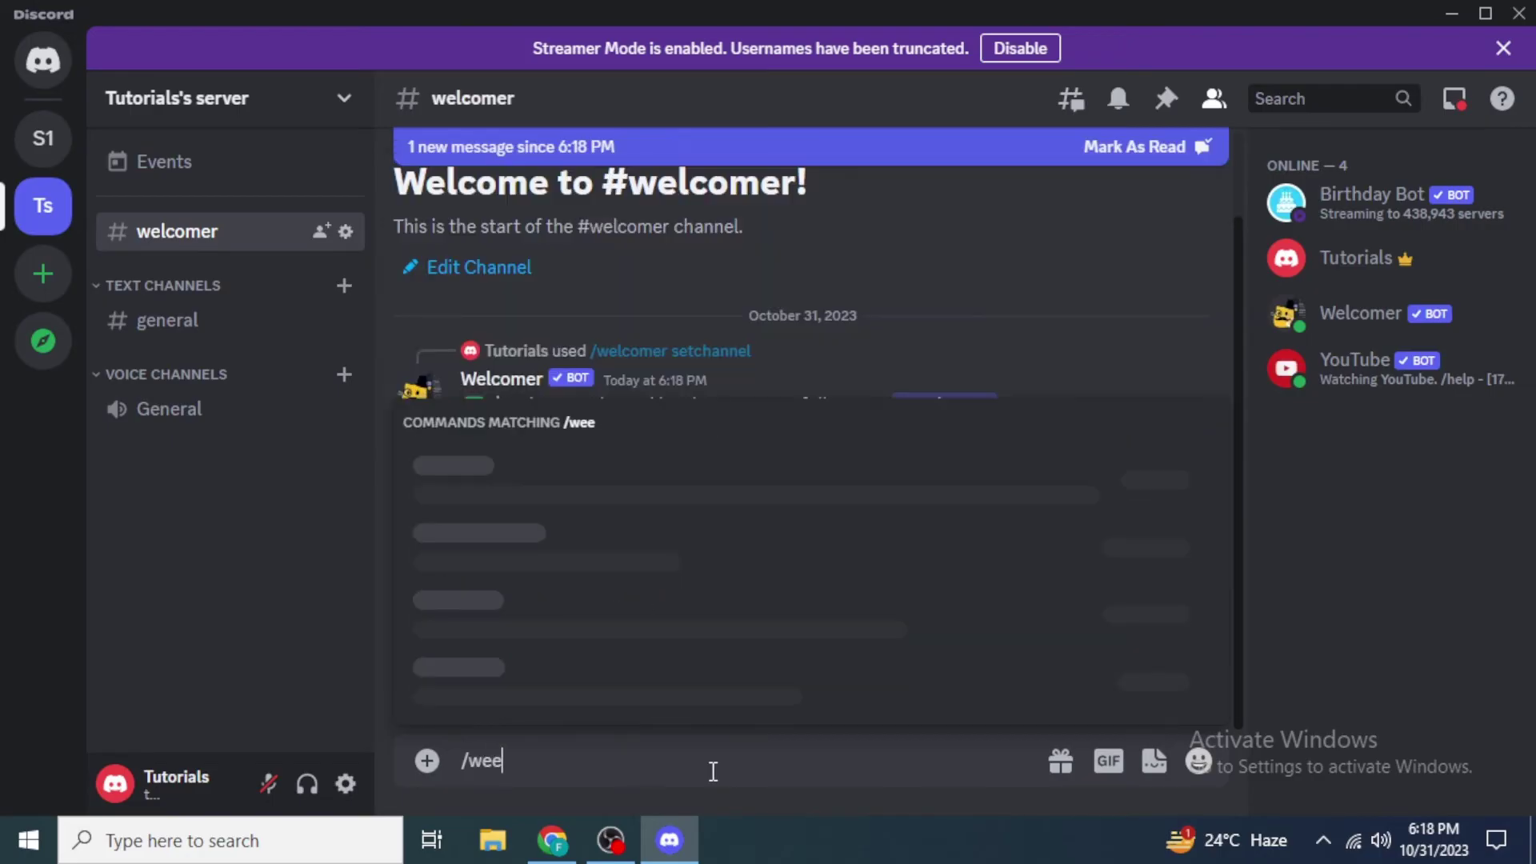
pyautogui.write('lcomer')
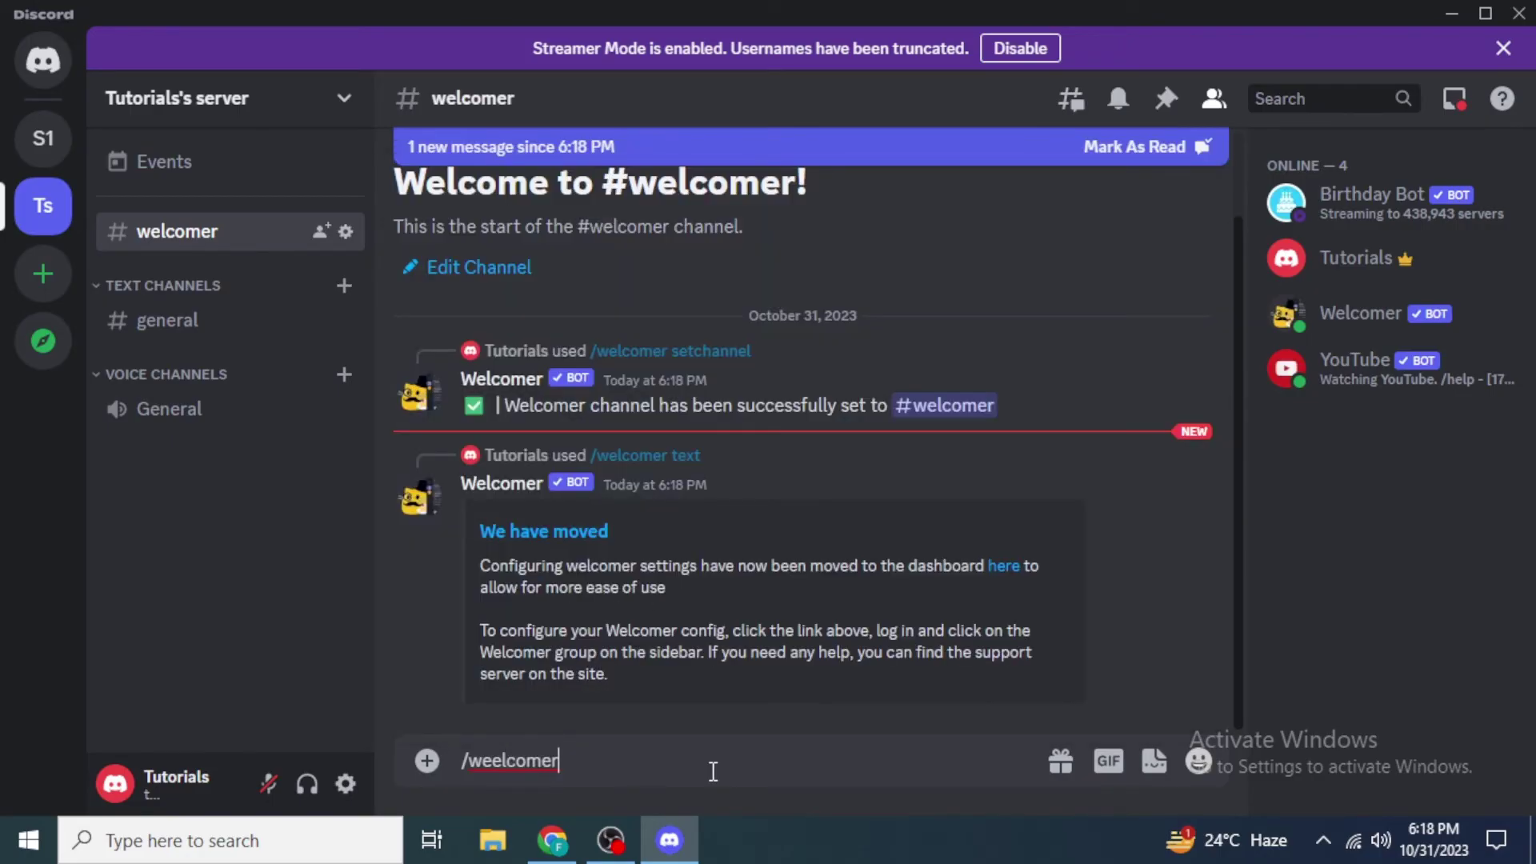
pyautogui.press('Left')
pyautogui.press('Left')
pyautogui.press('Left')
pyautogui.press('Left')
pyautogui.press('Left')
pyautogui.press('Left')
pyautogui.press('Left')
pyautogui.press('BackSpace')
pyautogui.press('End')
pyautogui.write('imag')
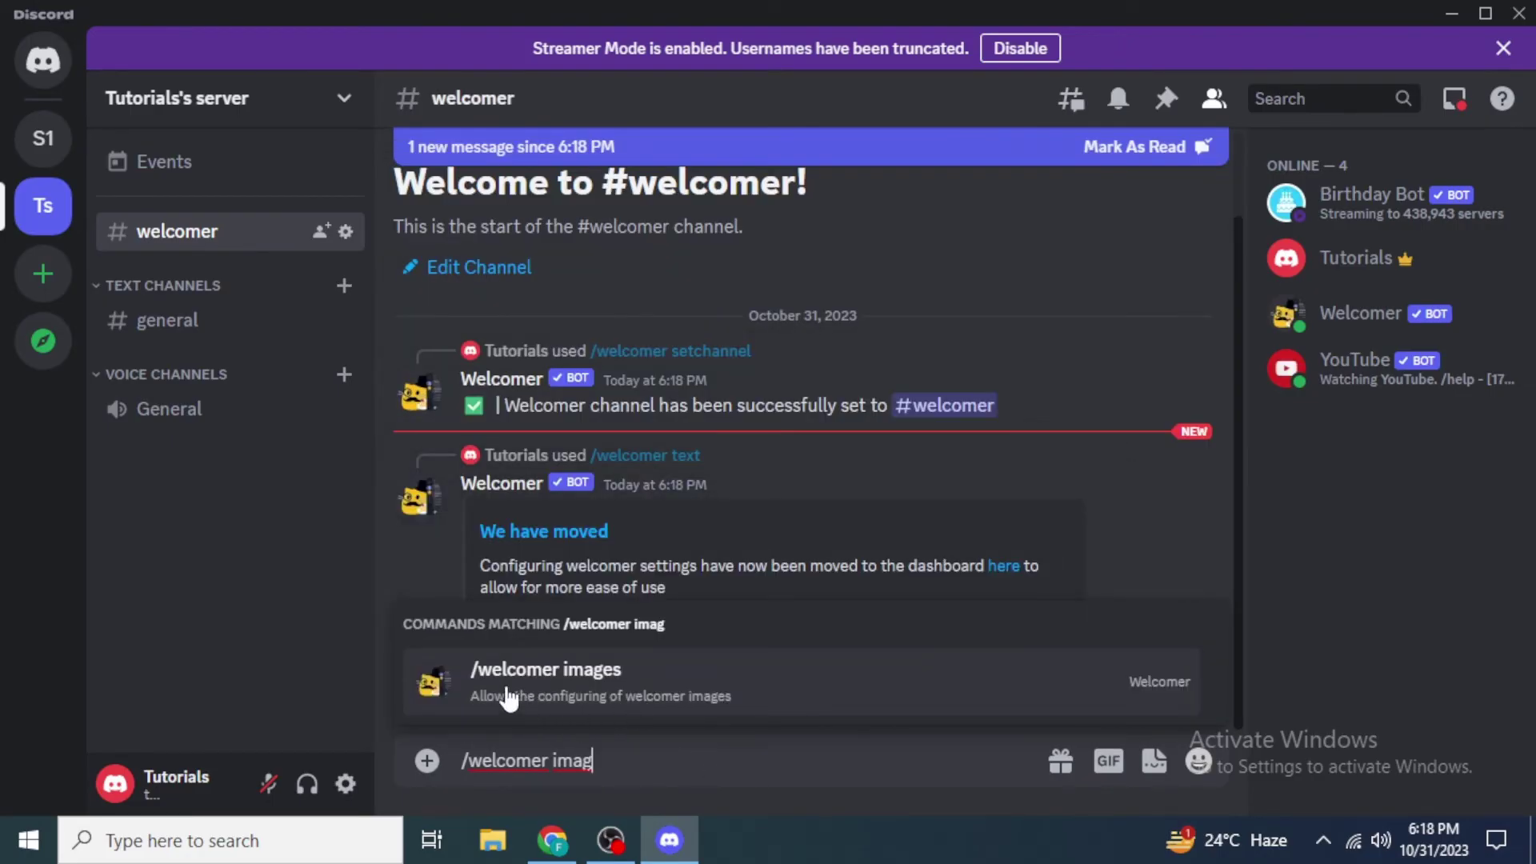
pyautogui.click(678, 700)
pyautogui.press('Return')
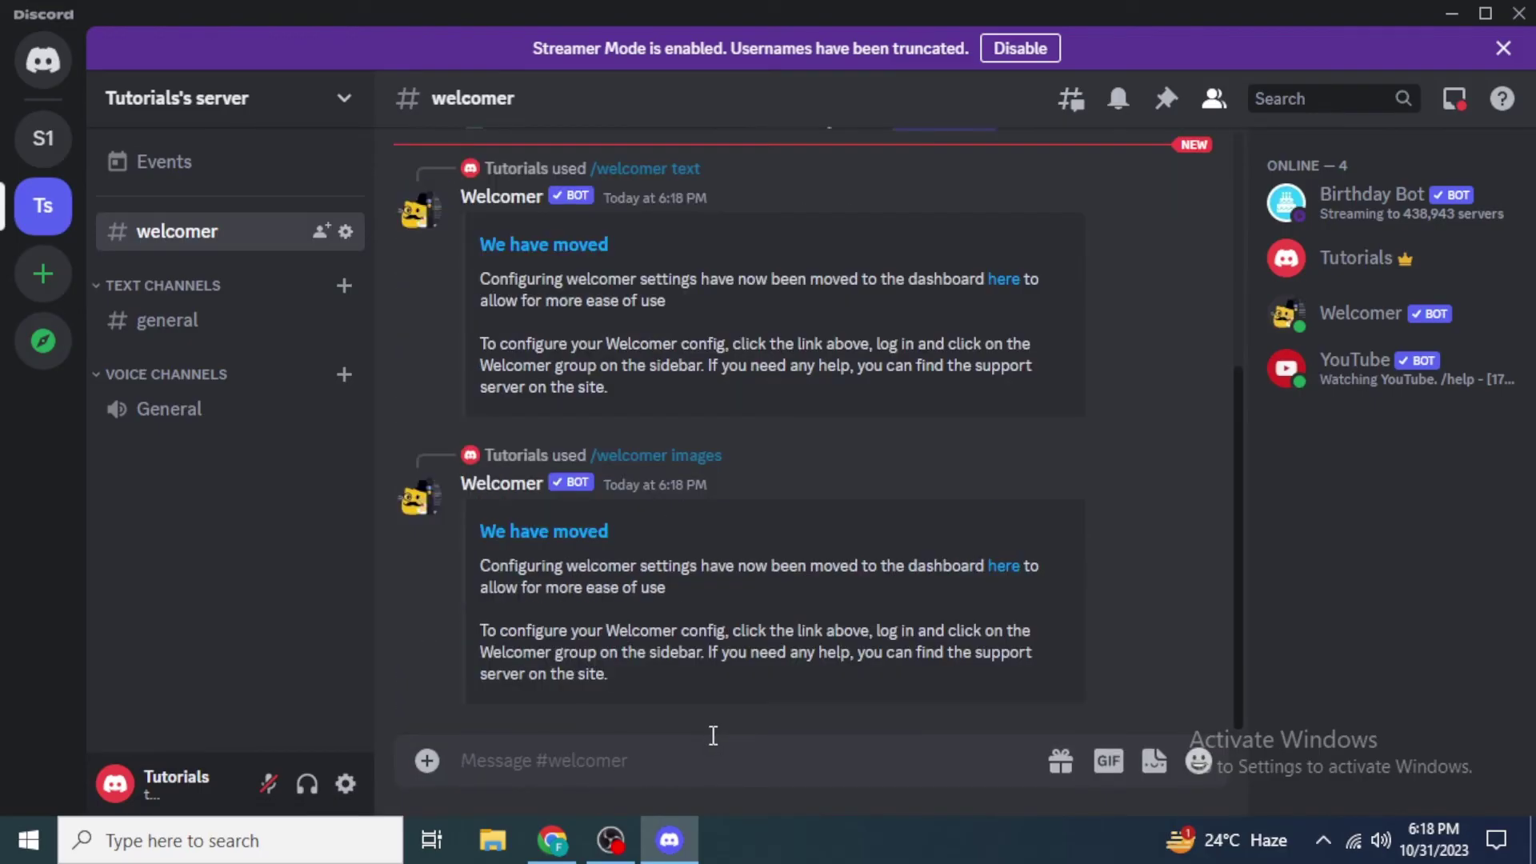
# Send the /welcomer dms command and scroll up to review the bot's replies
pyautogui.write('/')
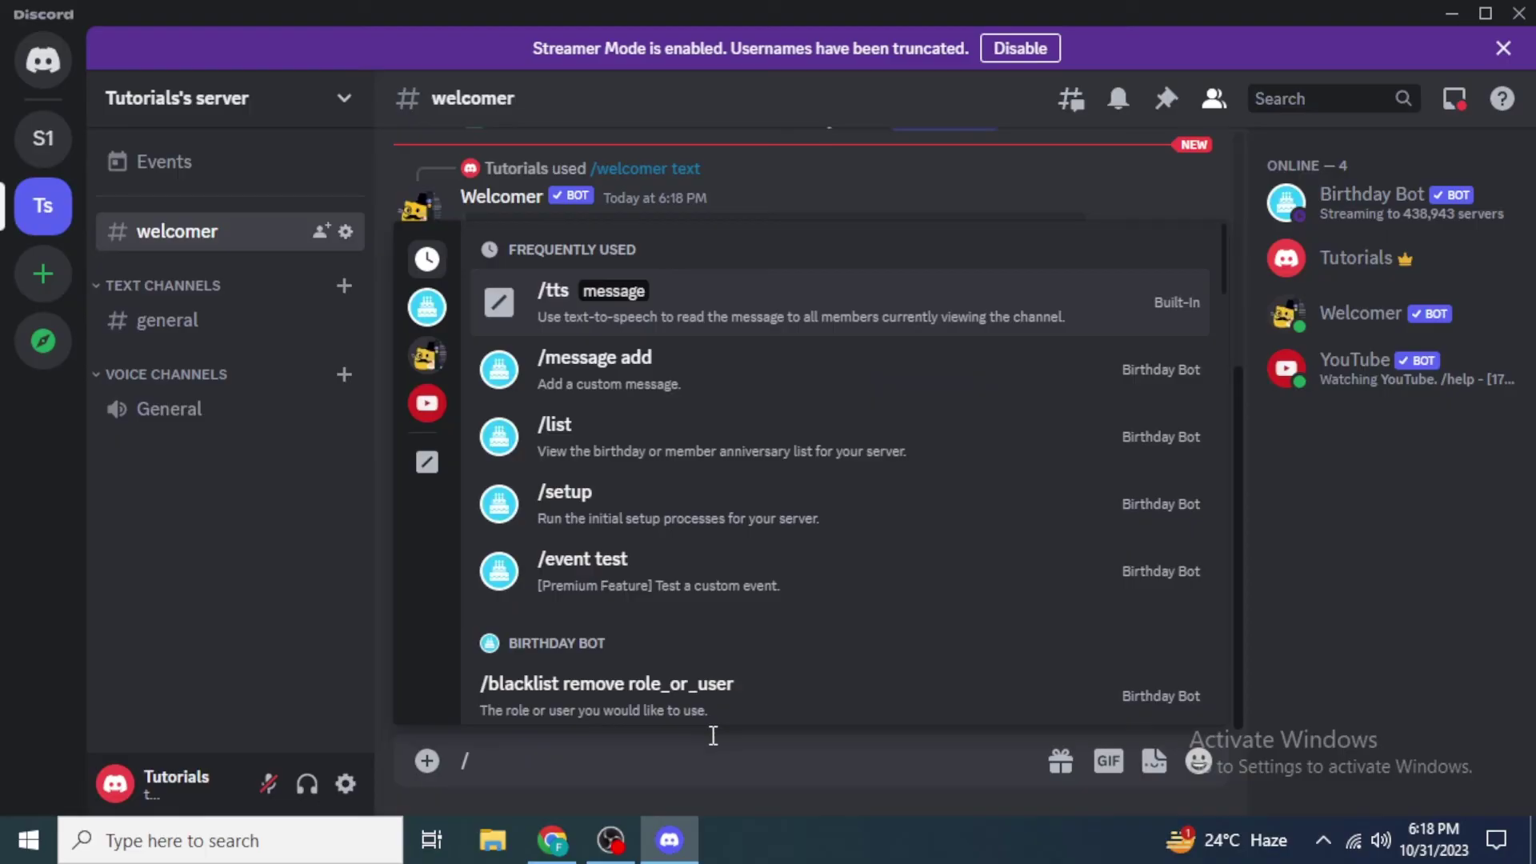
pyautogui.write('welcomer')
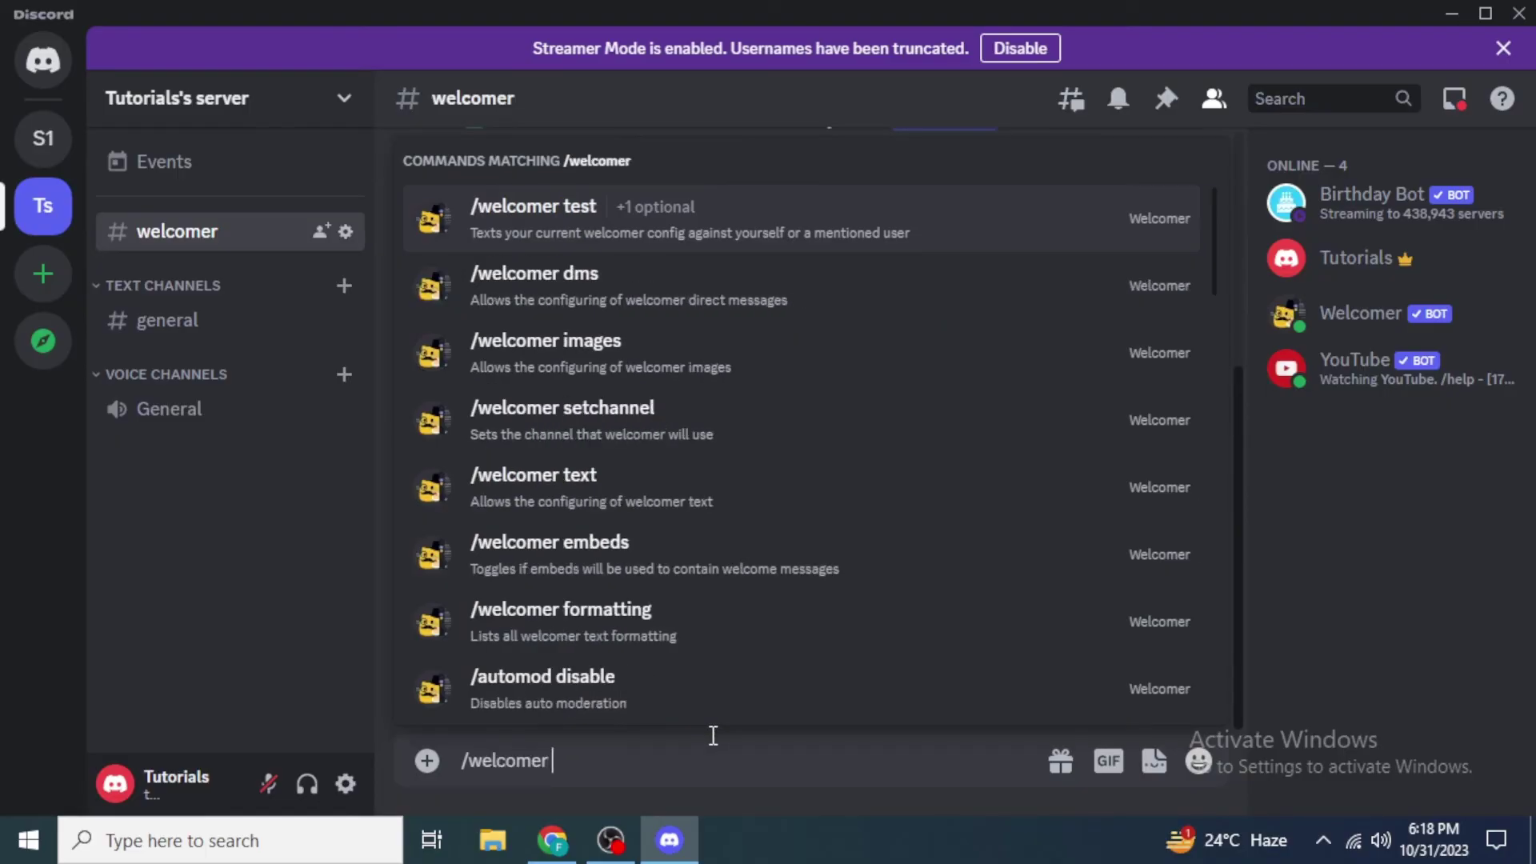
pyautogui.write(' set')
pyautogui.press('BackSpace')
pyautogui.press('BackSpace')
pyautogui.press('BackSpace')
pyautogui.write('dms')
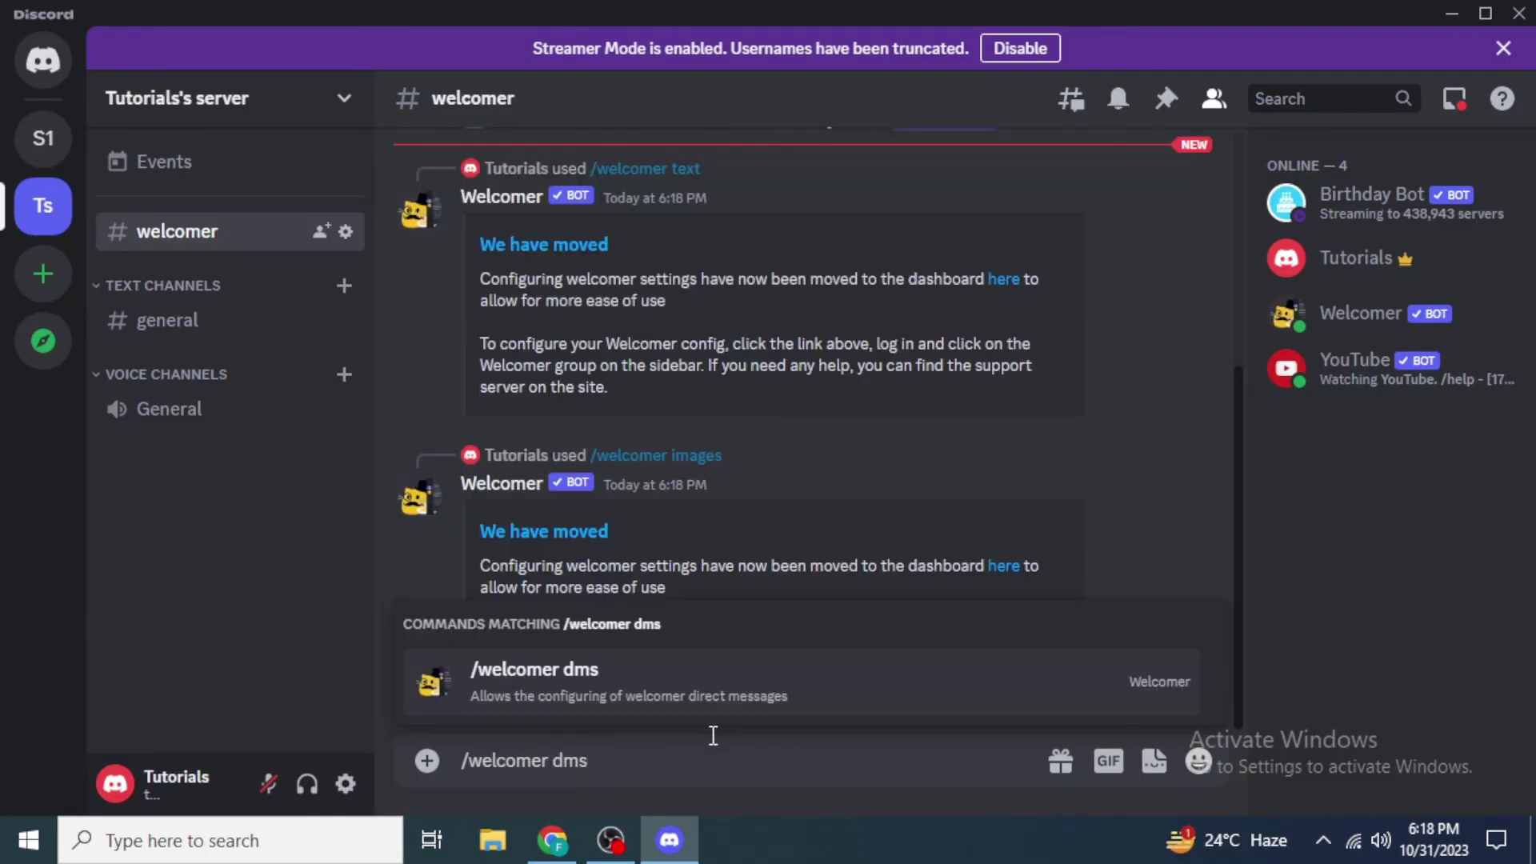
pyautogui.click(640, 684)
pyautogui.press('Return')
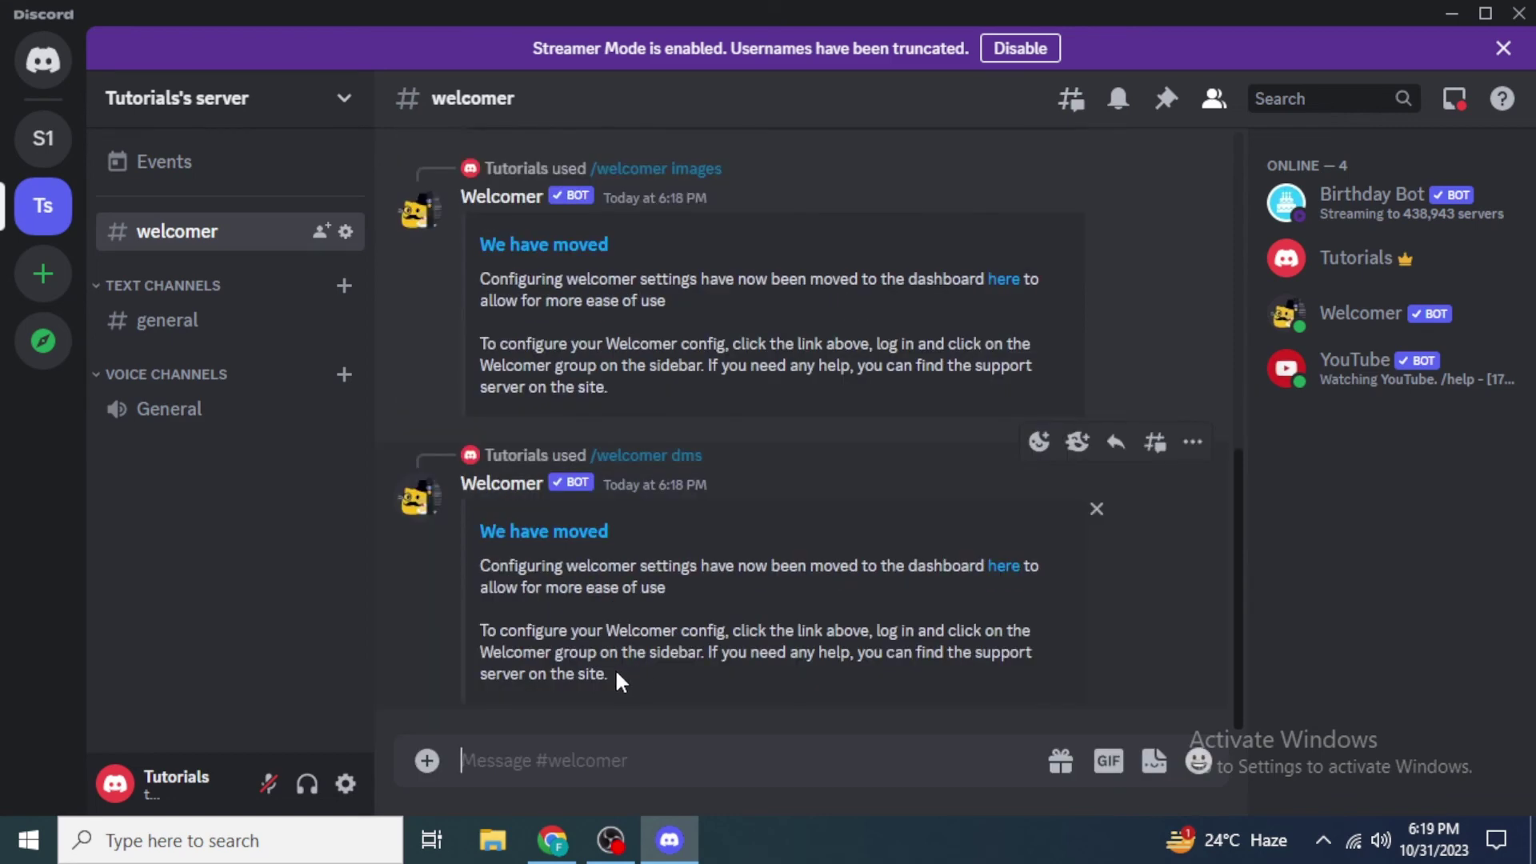
pyautogui.scroll(6, 614, 669)
# Send /welcomer test in #welcomer to request a sample welcome card
pyautogui.scroll(-6, 582, 520)
pyautogui.write('/wel')
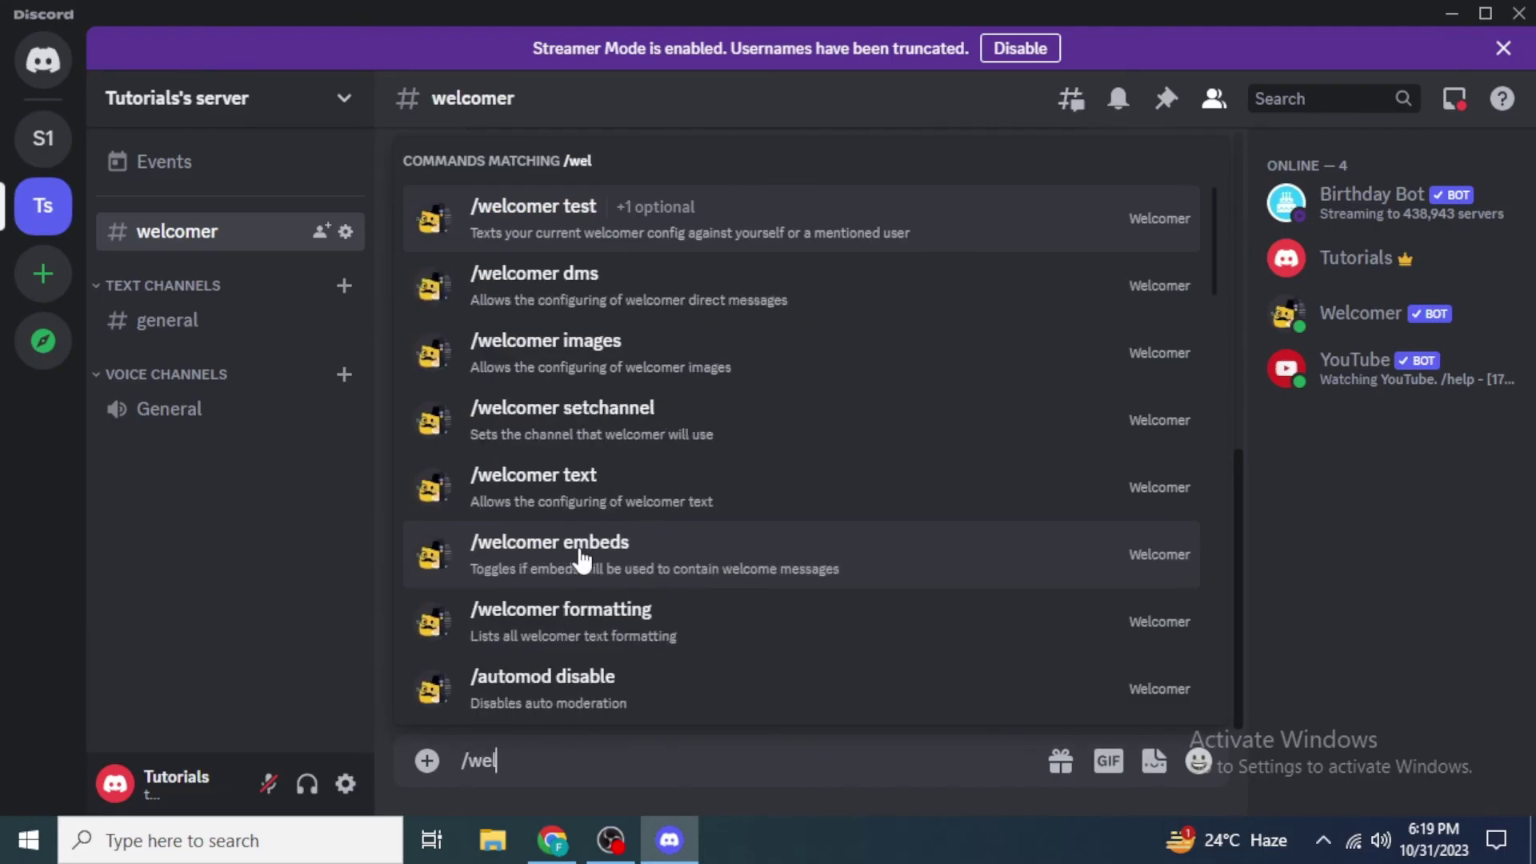
pyautogui.write('comer test')
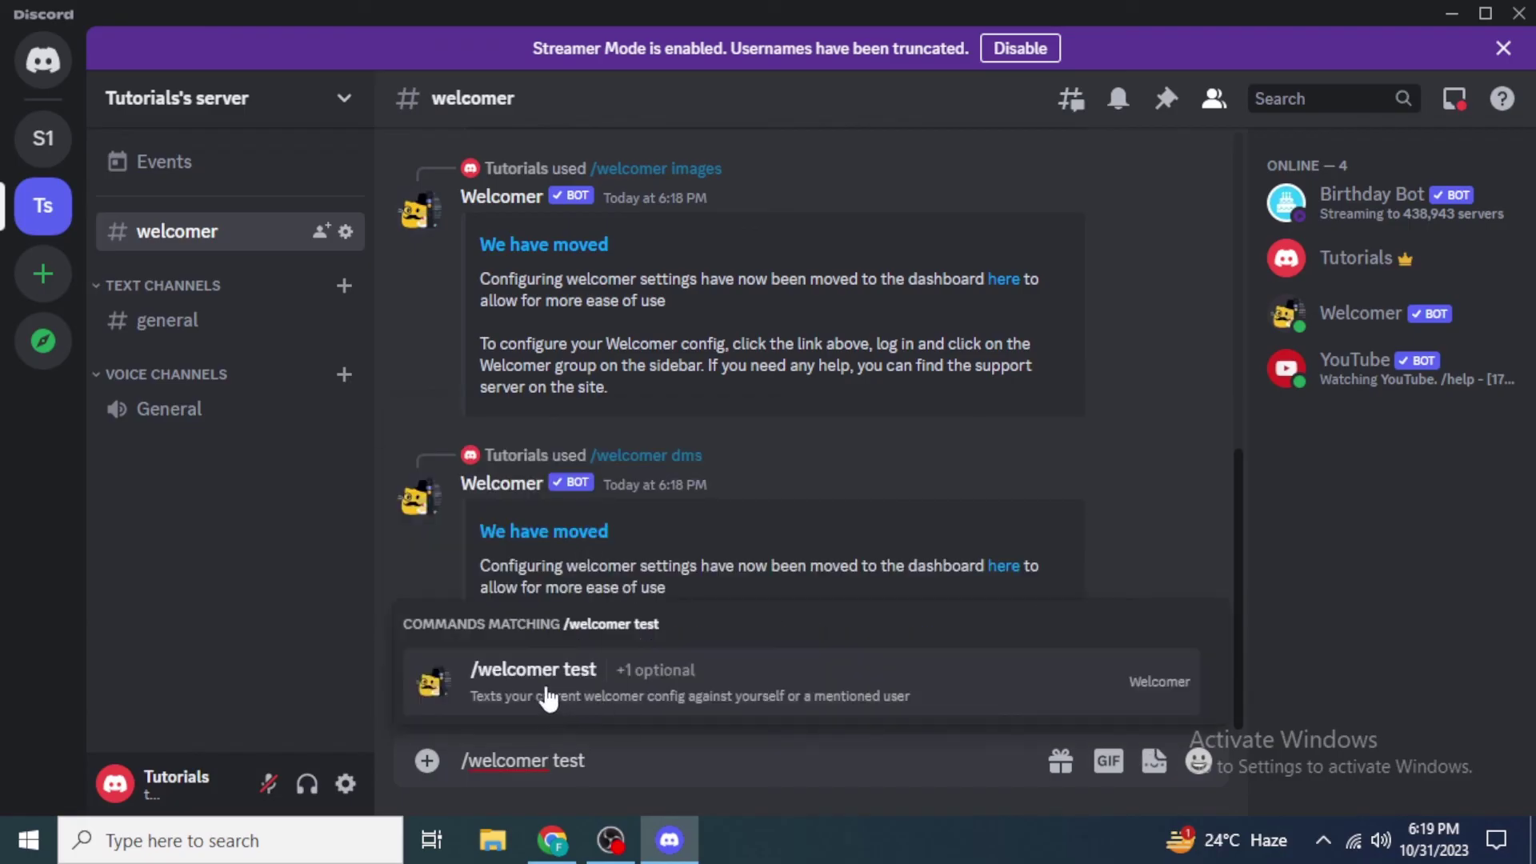
pyautogui.press('Return')
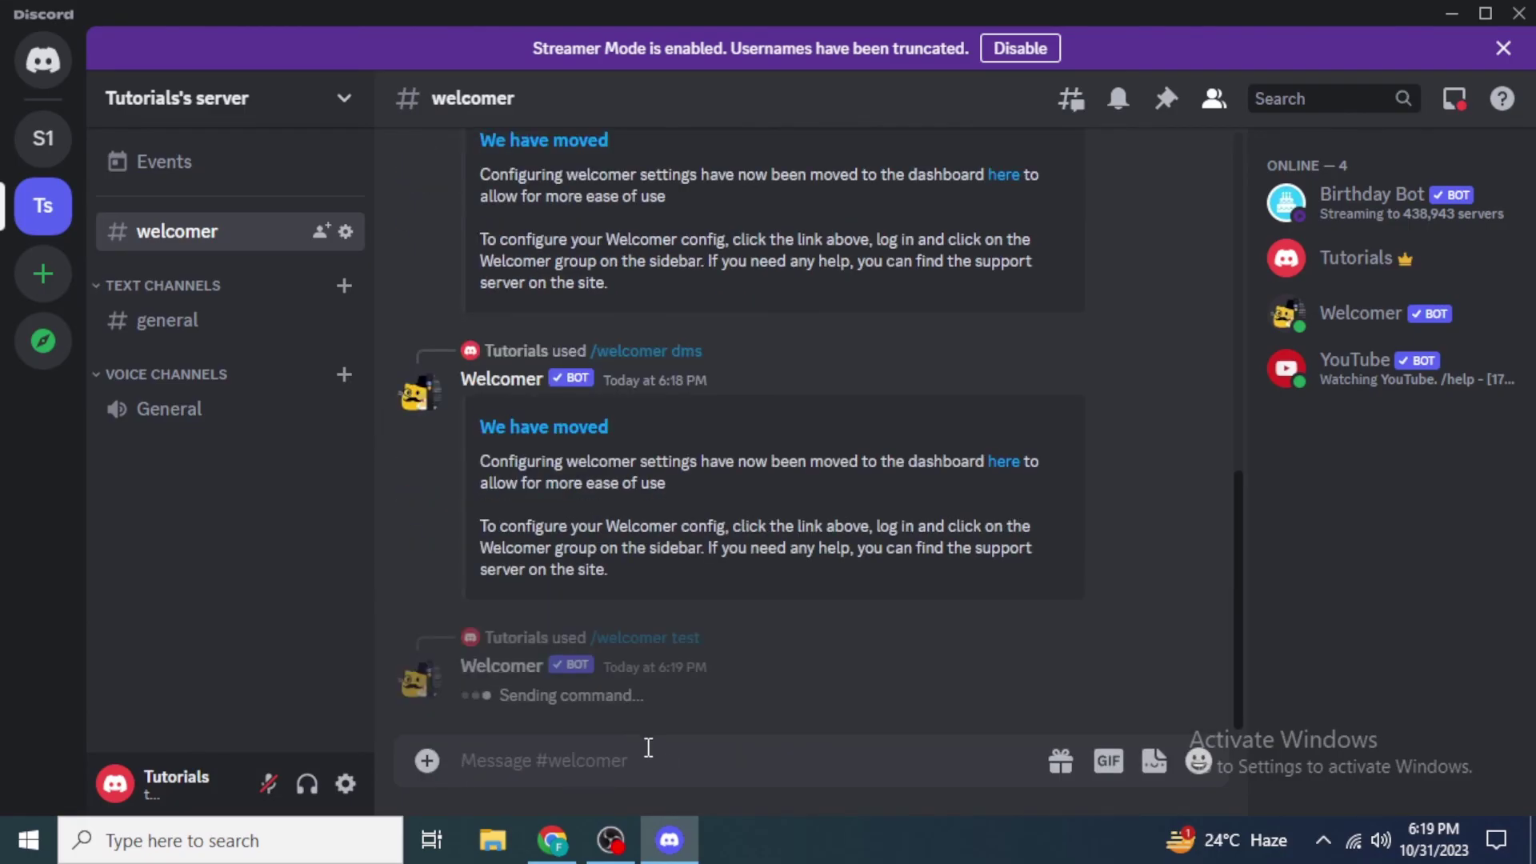